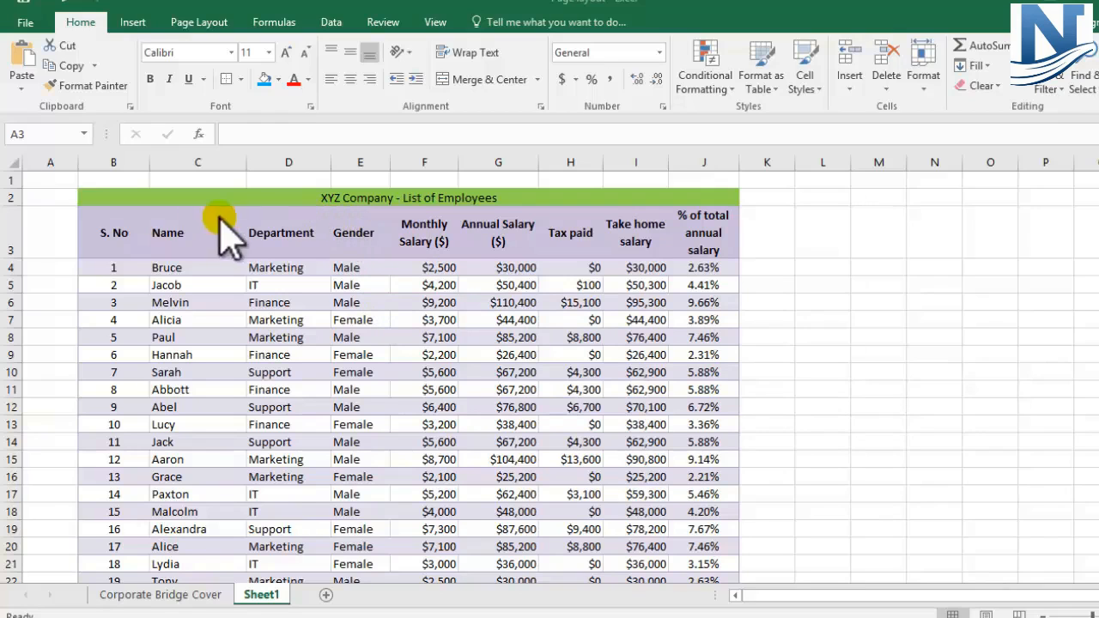
- Select the title cell of the employee list and open the print preview of Sheet1
{"action": "left_click", "coordinate": [98, 193]}
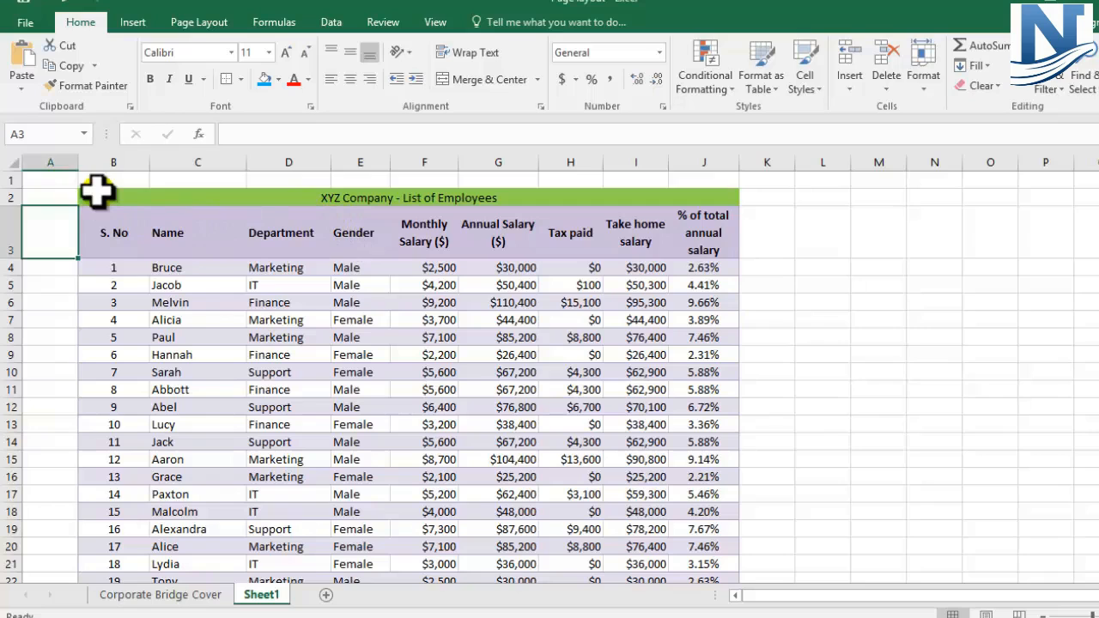
{"action": "left_click", "coordinate": [96, 193]}
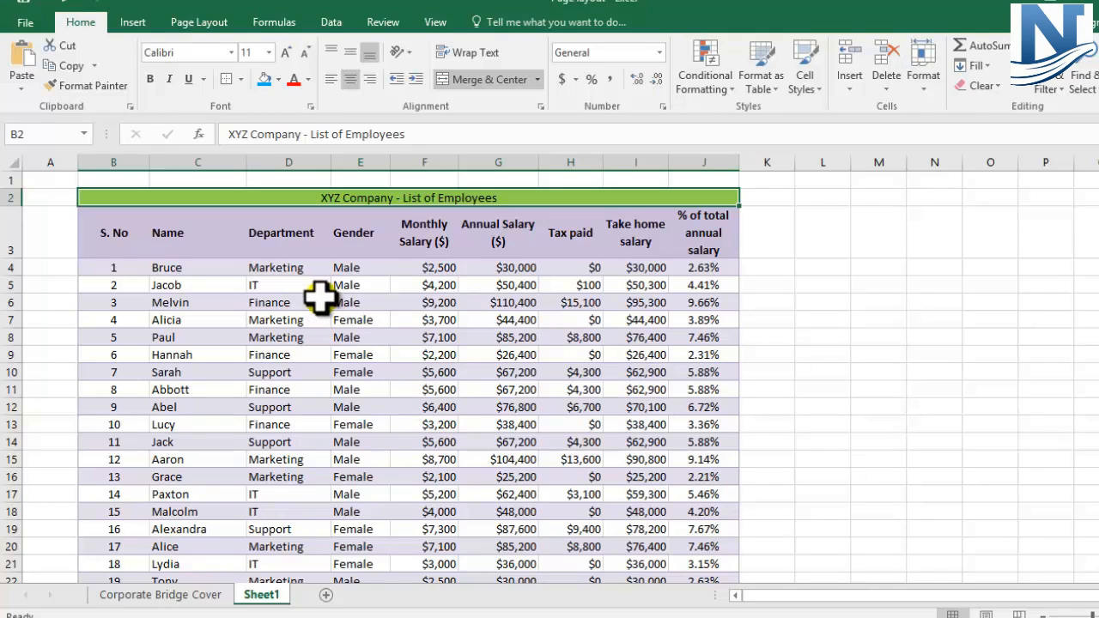
{"action": "left_click", "coordinate": [18, 24]}
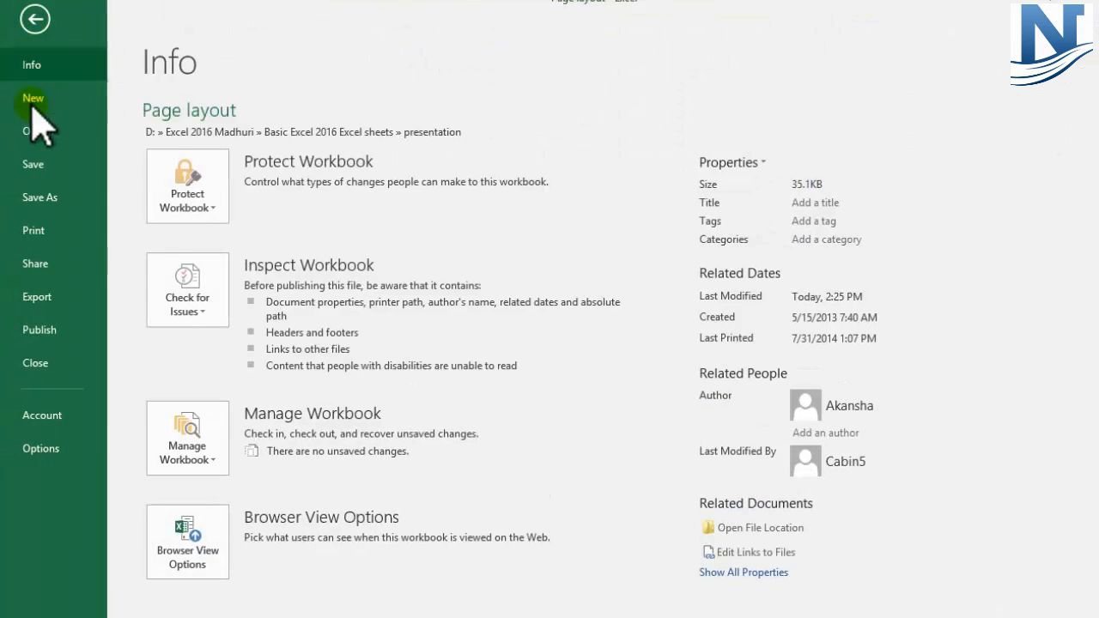
{"action": "left_click", "coordinate": [35, 231]}
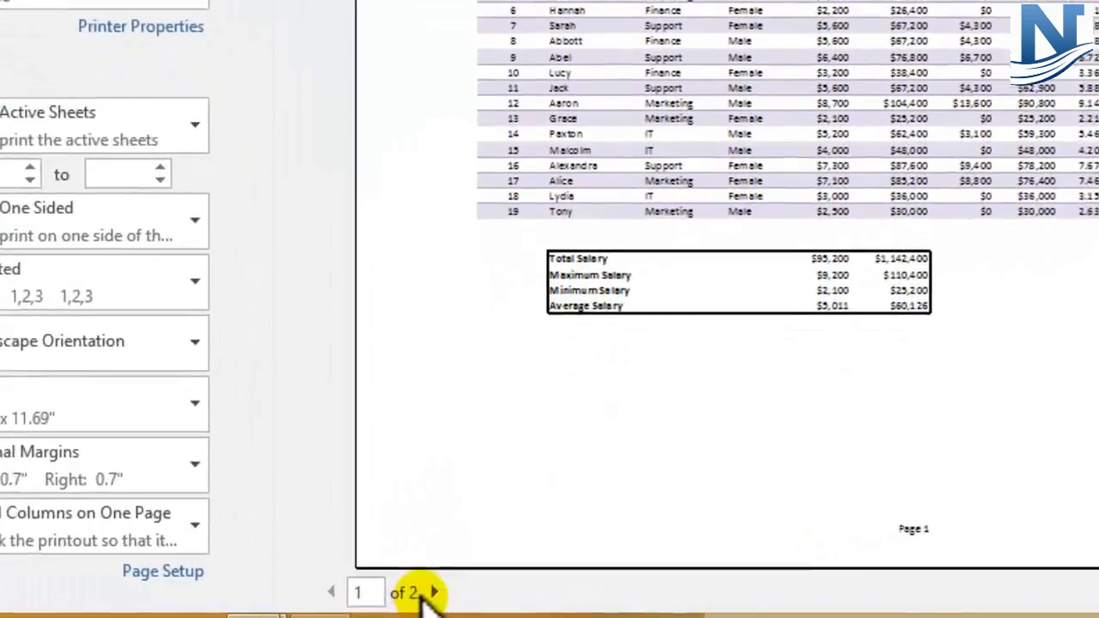
- Page through the print preview to check both pages, and return to page 1
{"action": "left_click", "coordinate": [478, 602]}
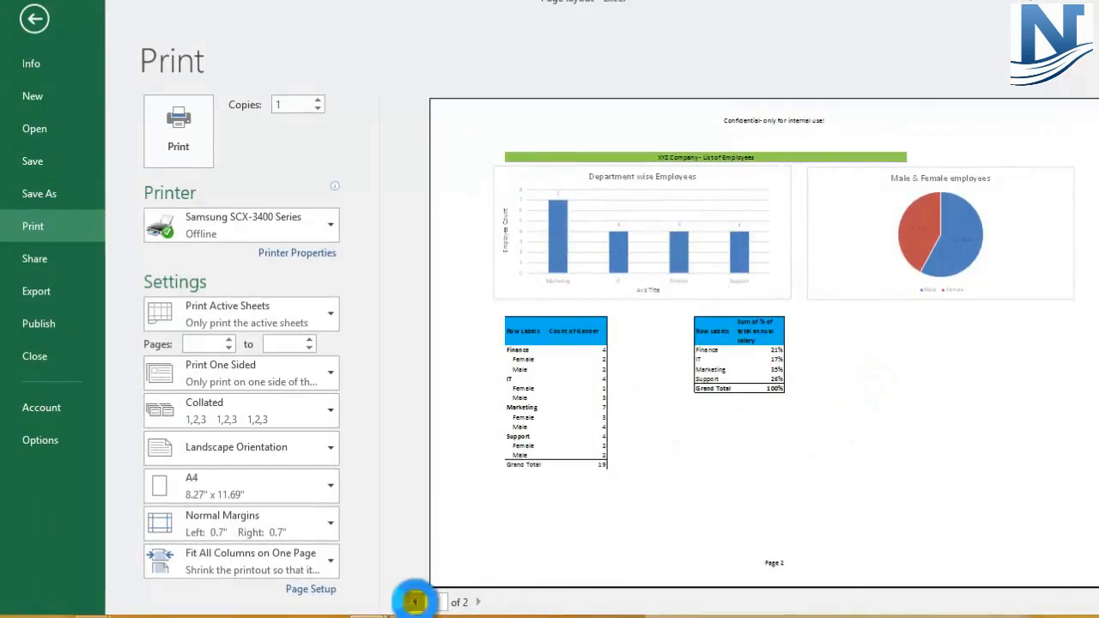
{"action": "left_click", "coordinate": [415, 602]}
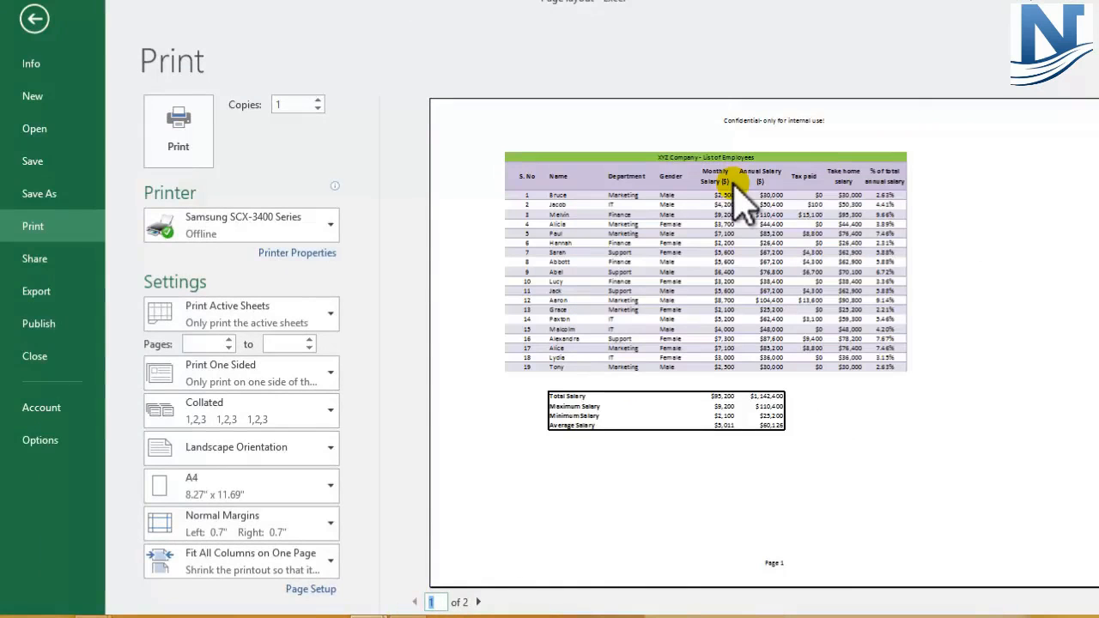
{"action": "left_click", "coordinate": [479, 602]}
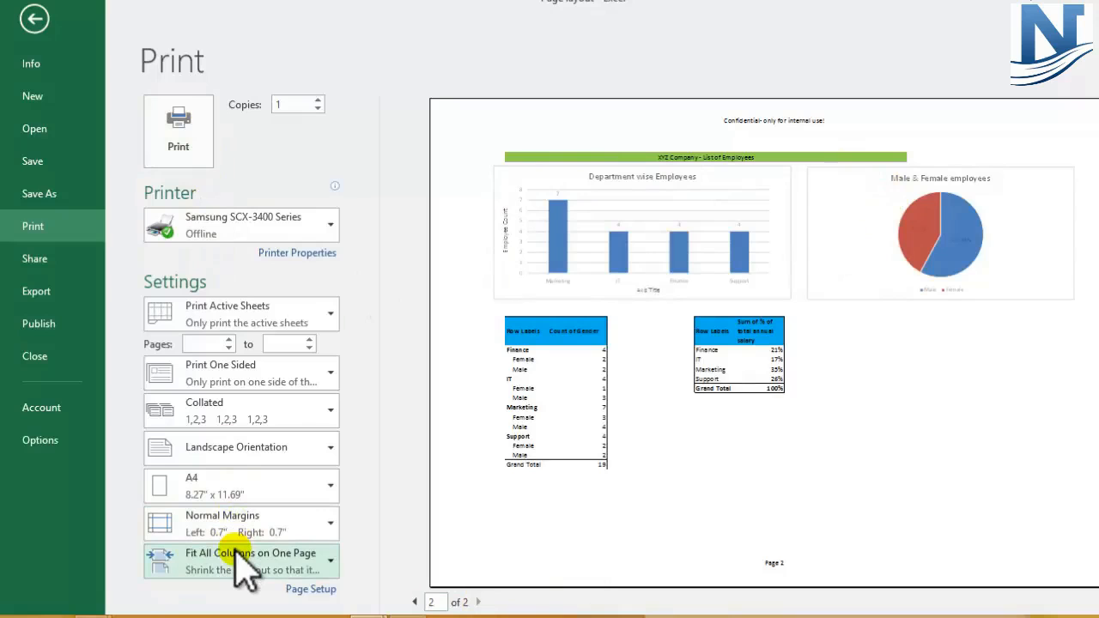
{"action": "left_click", "coordinate": [414, 602]}
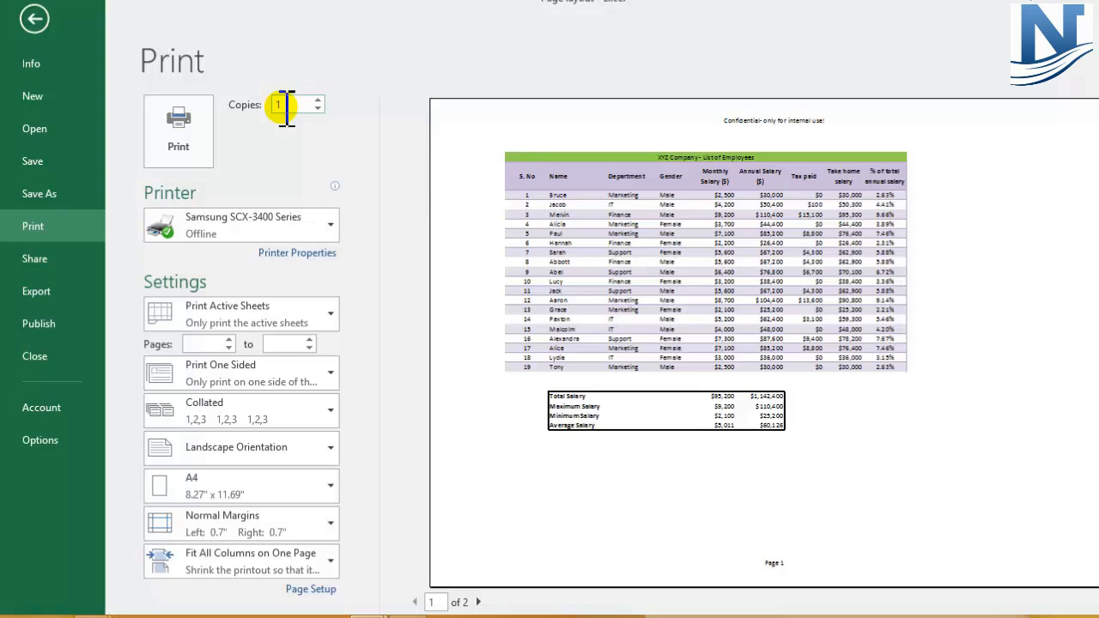
- Try several copy counts, including 5, 2 and 15, and set the number of copies back to 1
{"action": "left_click", "coordinate": [317, 101]}
{"action": "left_click", "coordinate": [318, 100]}
{"action": "left_click", "coordinate": [317, 100]}
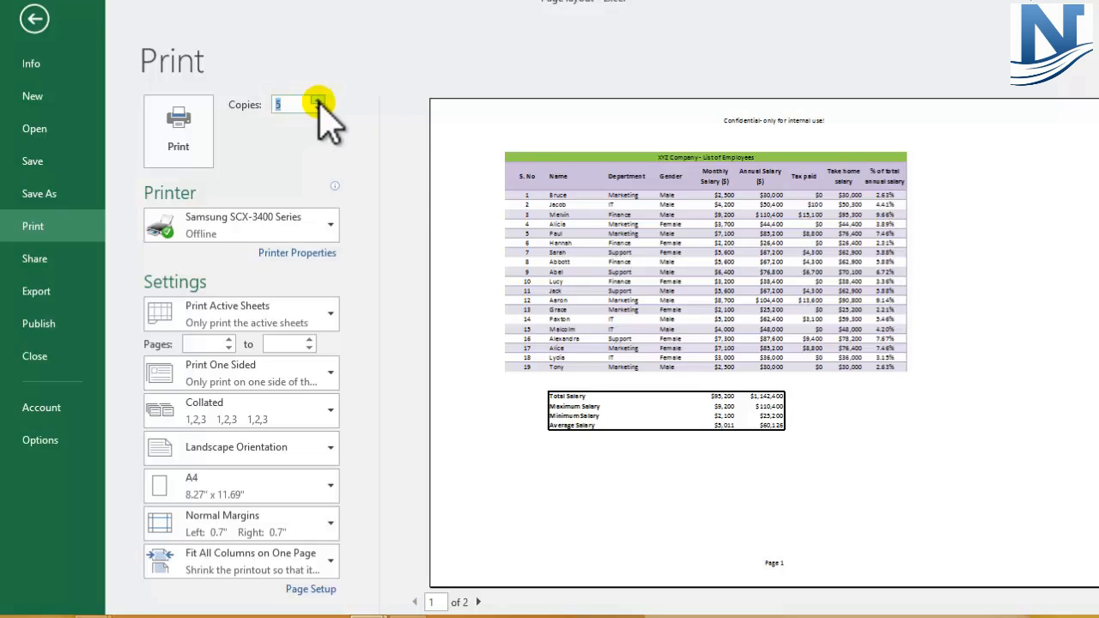
{"action": "left_click", "coordinate": [319, 111]}
{"action": "left_click", "coordinate": [319, 110]}
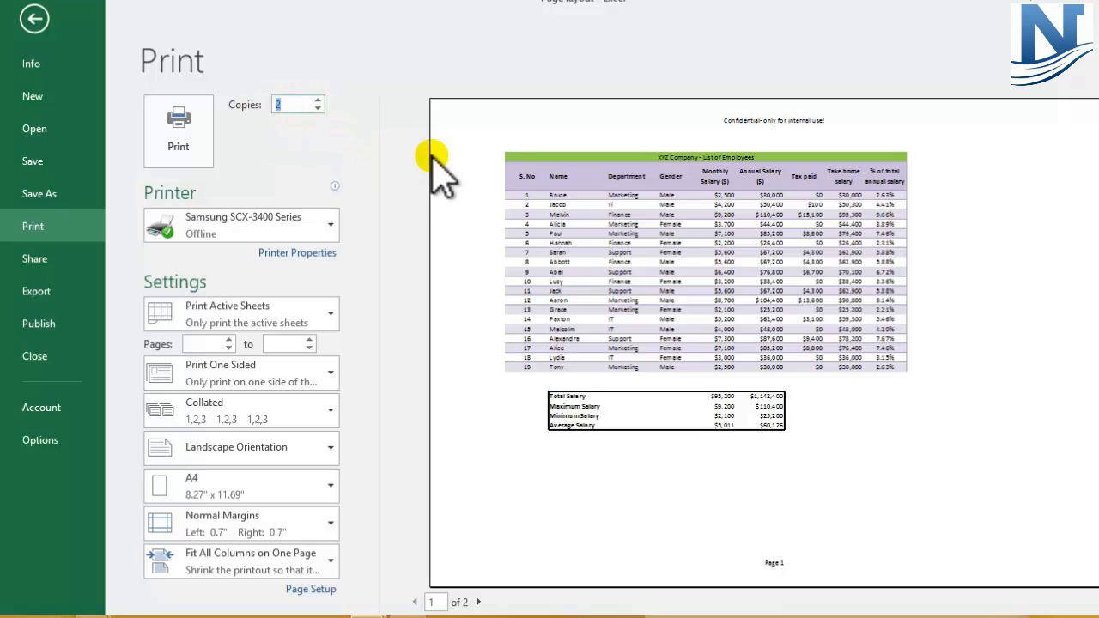
{"action": "type", "text": "15"}
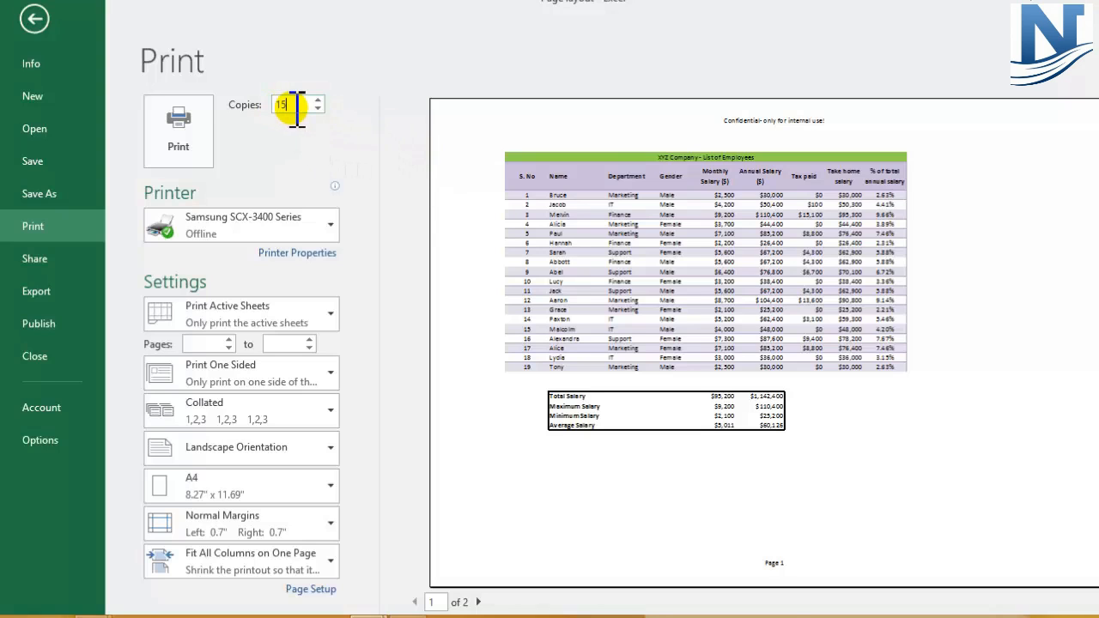
{"action": "key", "text": "BackSpace"}
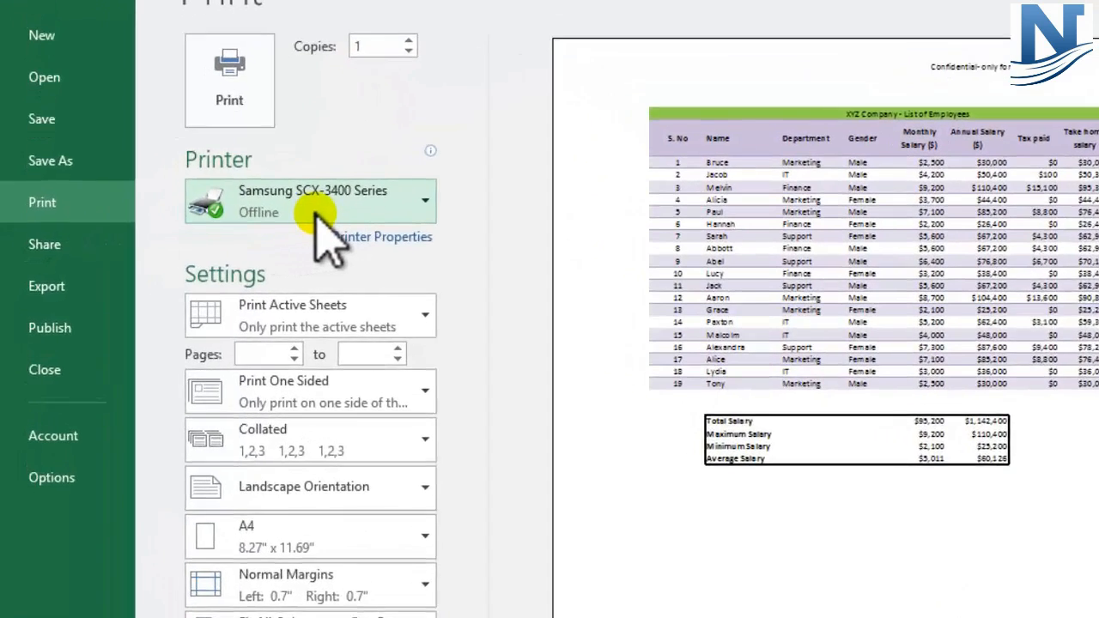
- Check the selected printer's status and look through the available printers, keeping the Samsung SCX-3400 Series
{"action": "mouse_move", "coordinate": [215, 229]}
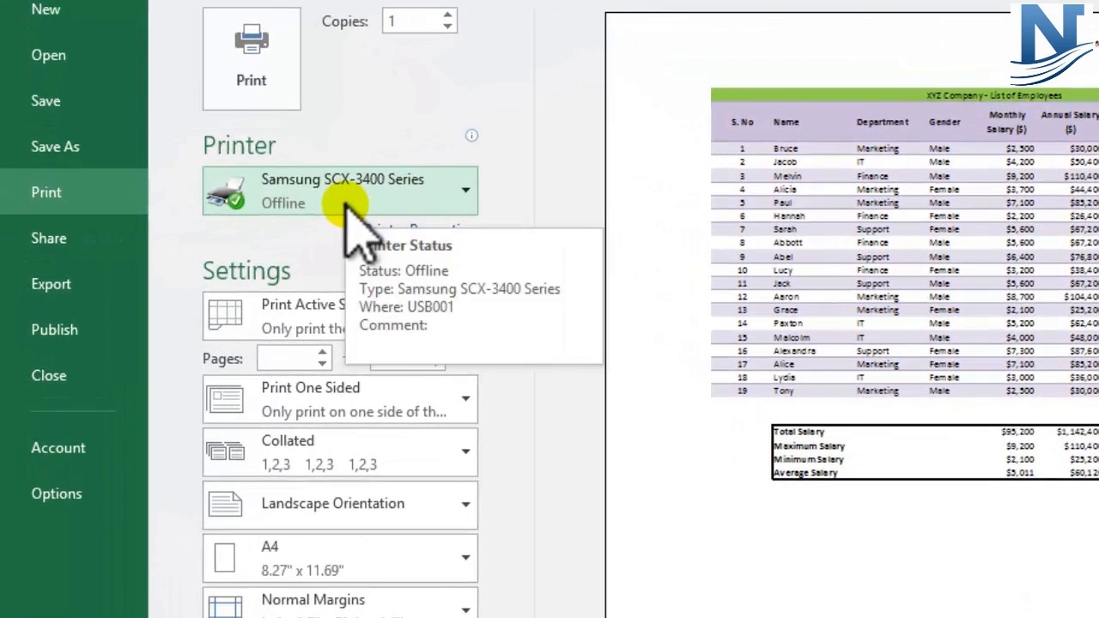
{"action": "left_click", "coordinate": [466, 191]}
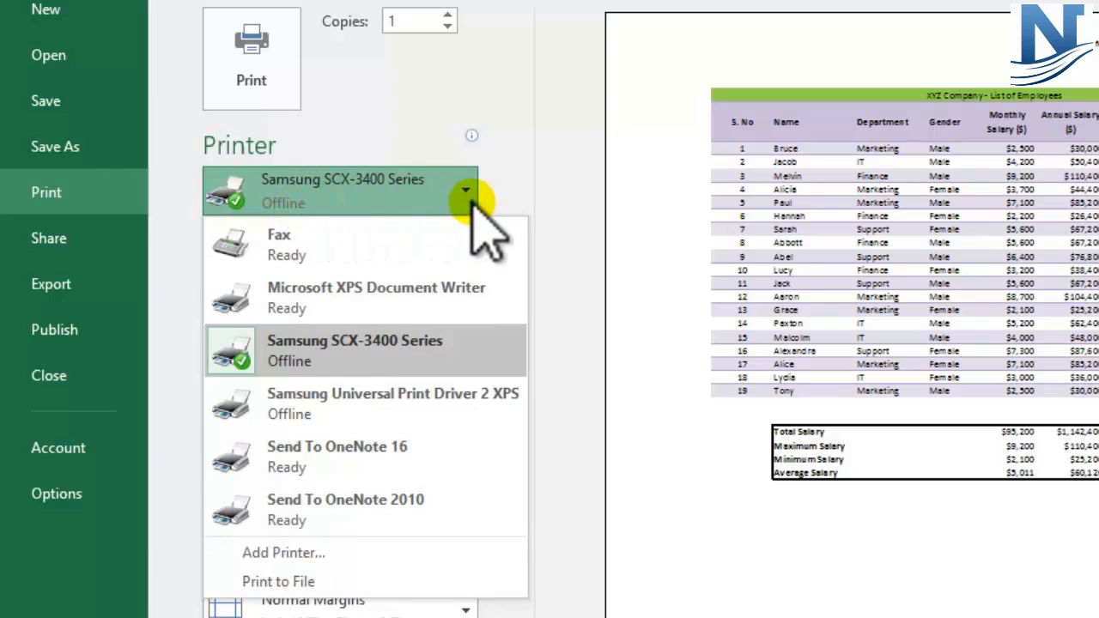
{"action": "left_click", "coordinate": [473, 204]}
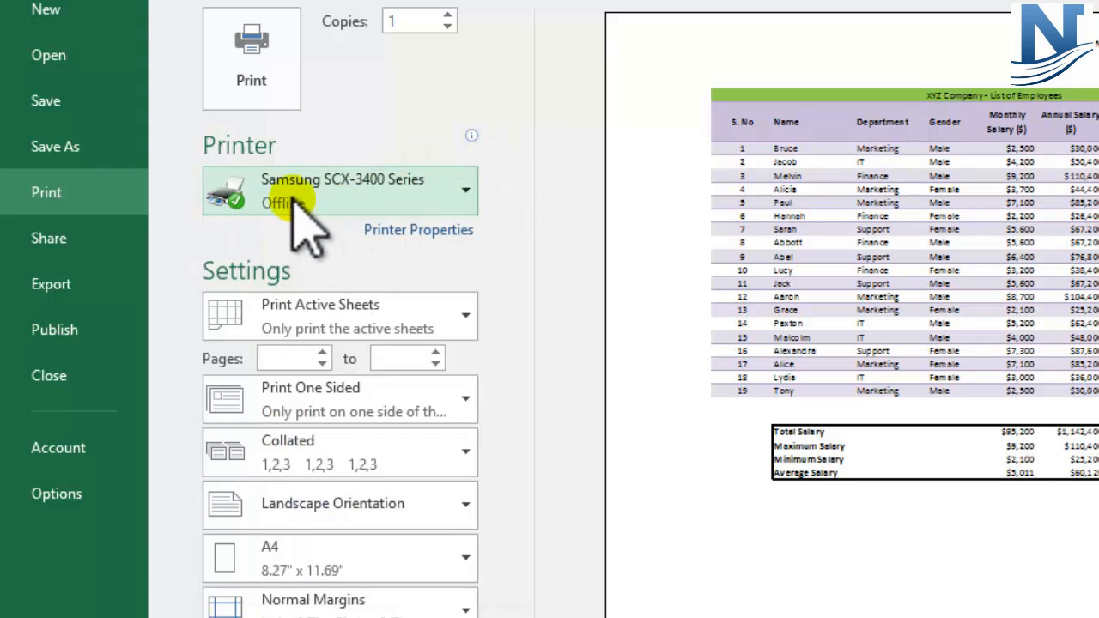
{"action": "mouse_move", "coordinate": [296, 182]}
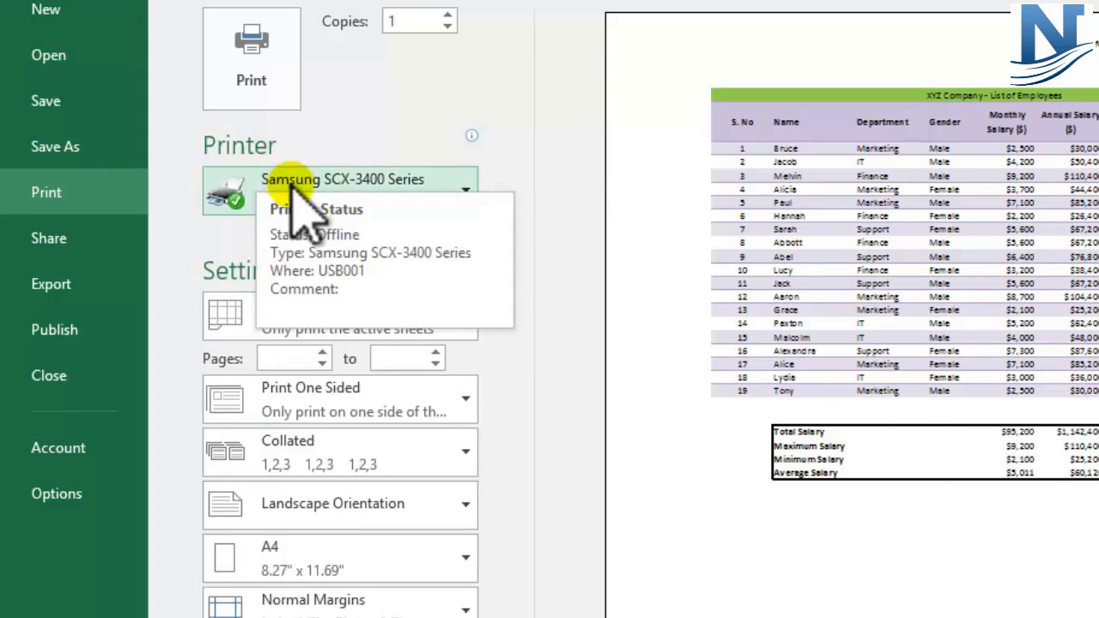
{"action": "mouse_move", "coordinate": [354, 200]}
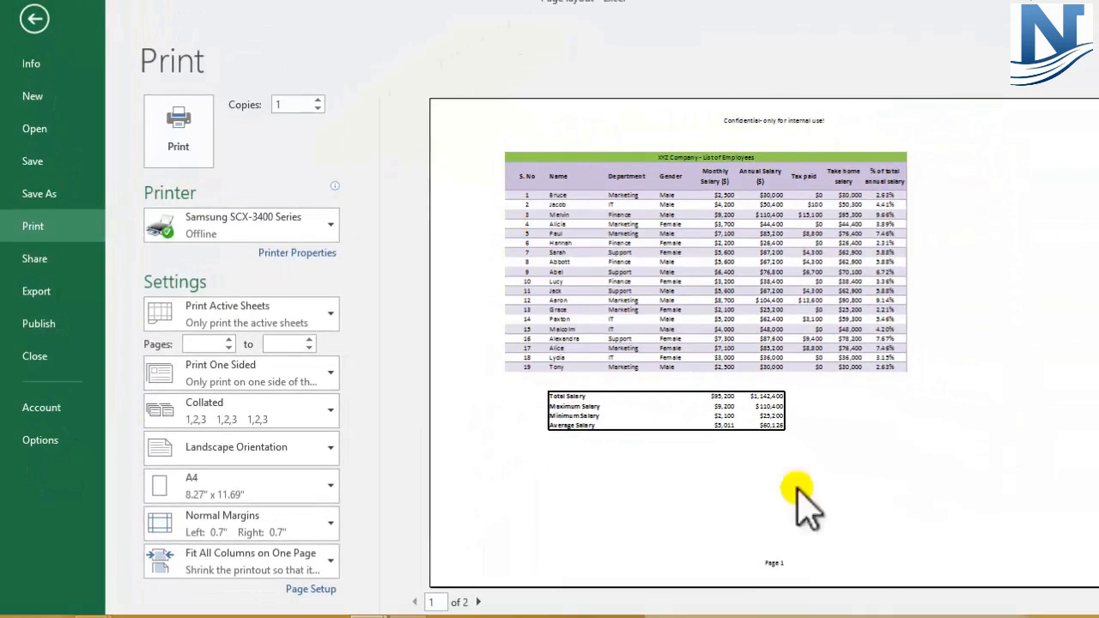
- Set the printed page range to 1 to 1, and extend its end to page 2
{"action": "left_click", "coordinate": [216, 344]}
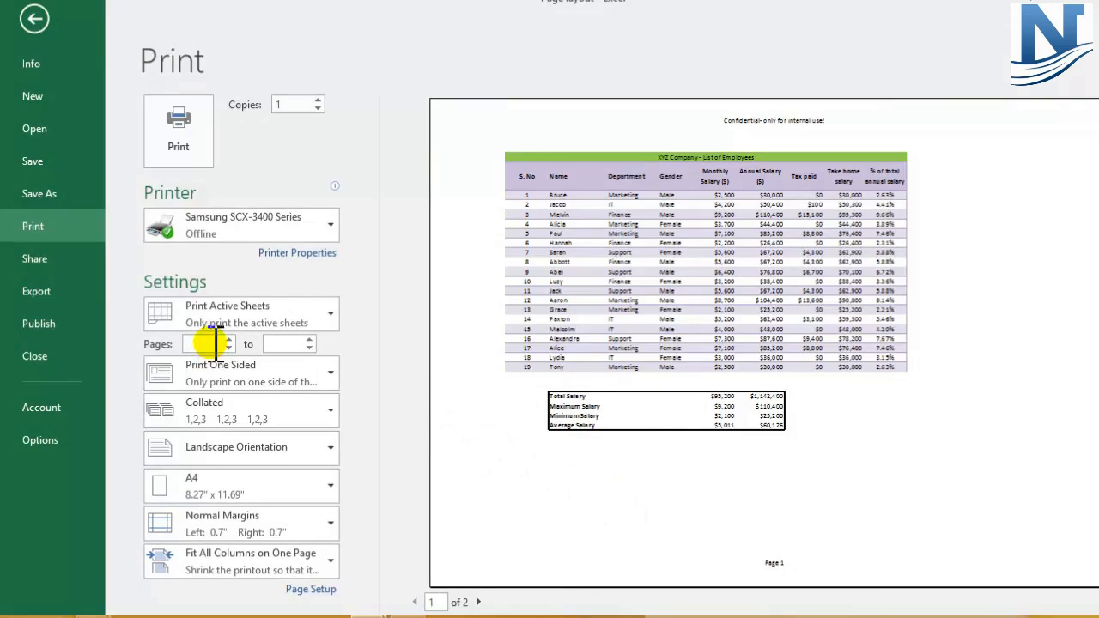
{"action": "type", "text": "1"}
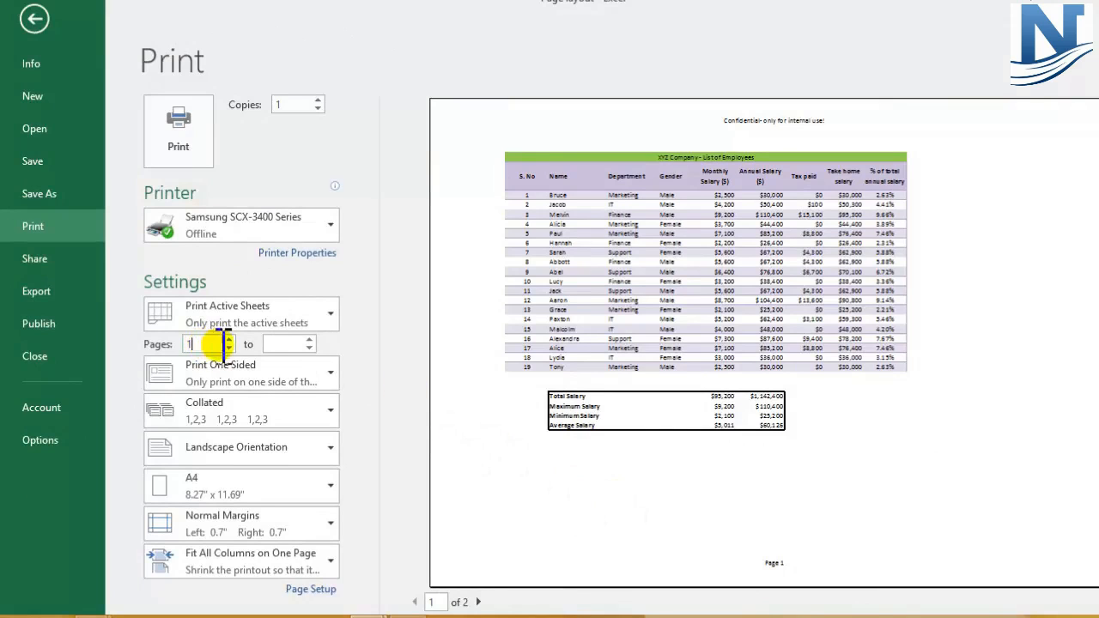
{"action": "type", "text": "1"}
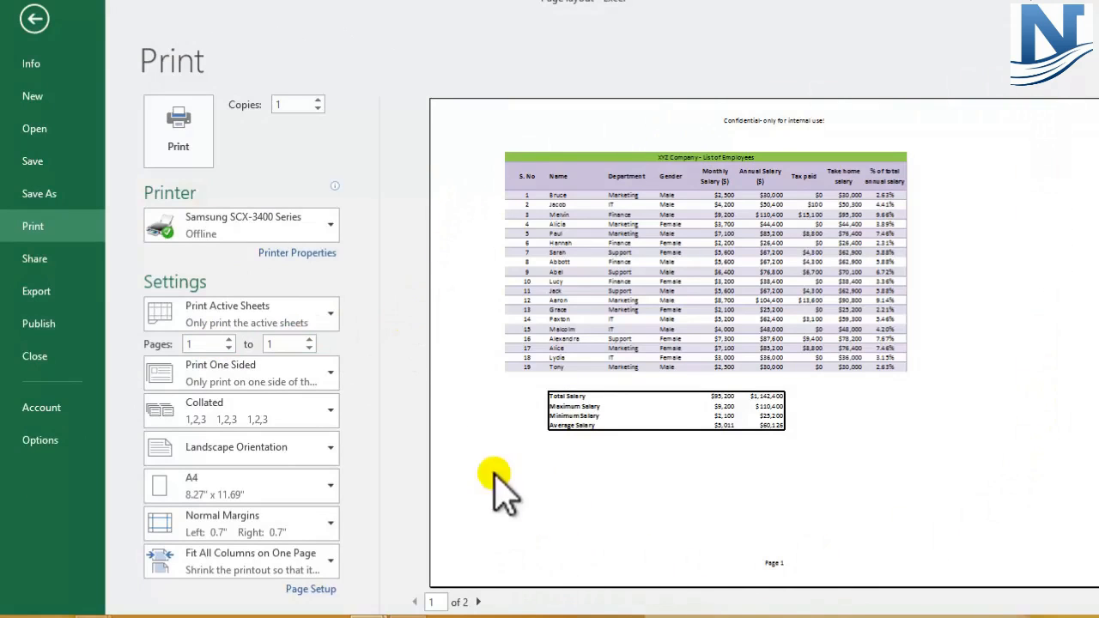
{"action": "double_click", "coordinate": [283, 343]}
{"action": "key", "text": "BackSpace"}
{"action": "type", "text": "2"}
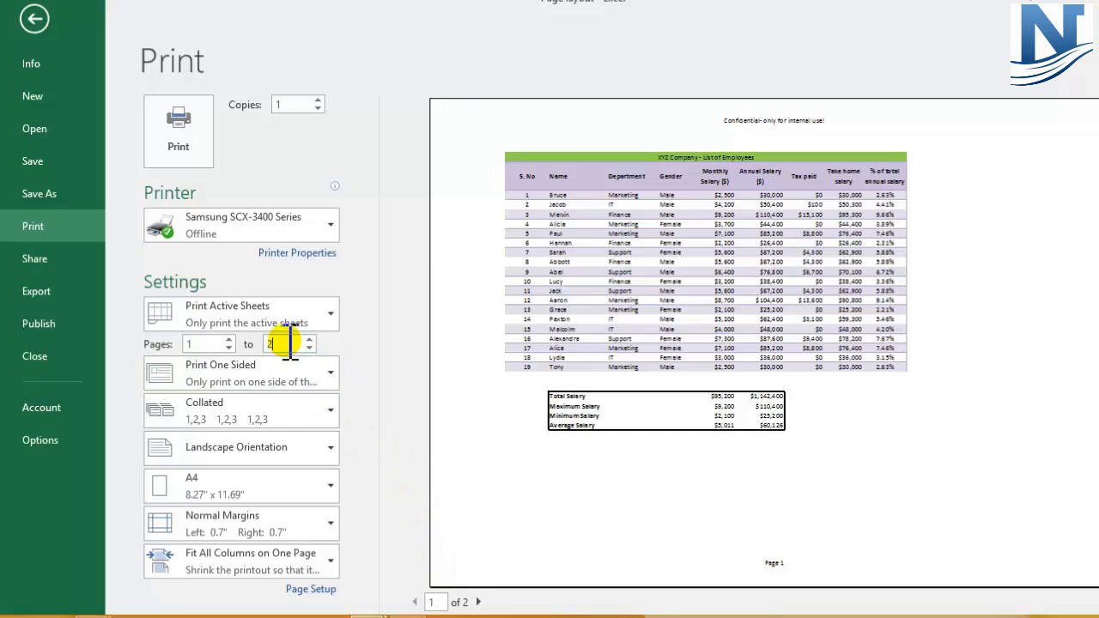
- Change the printed page range to 5 to 10, and set it back to 1 to 2
{"action": "left_click_drag", "start_coordinate": [279, 343], "coordinate": [260, 344]}
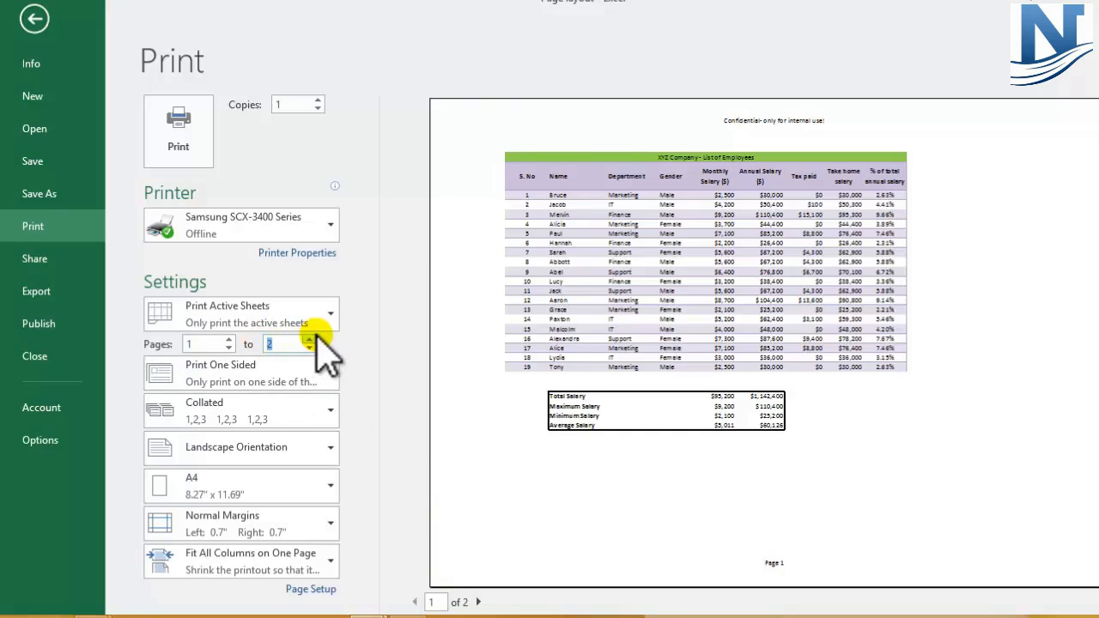
{"action": "type", "text": "10"}
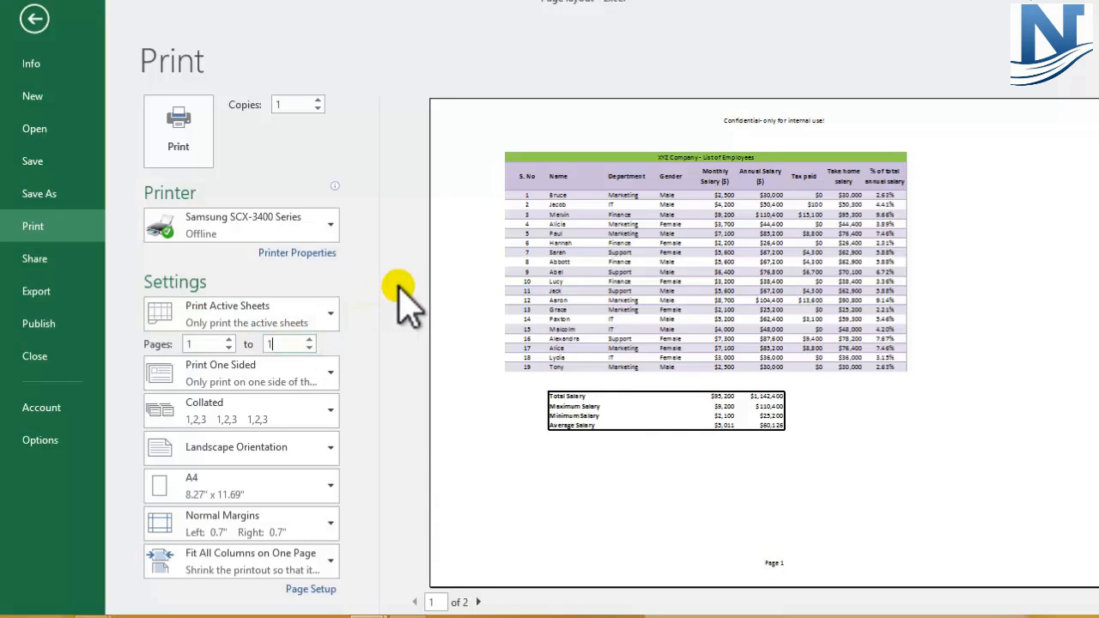
{"action": "double_click", "coordinate": [212, 344]}
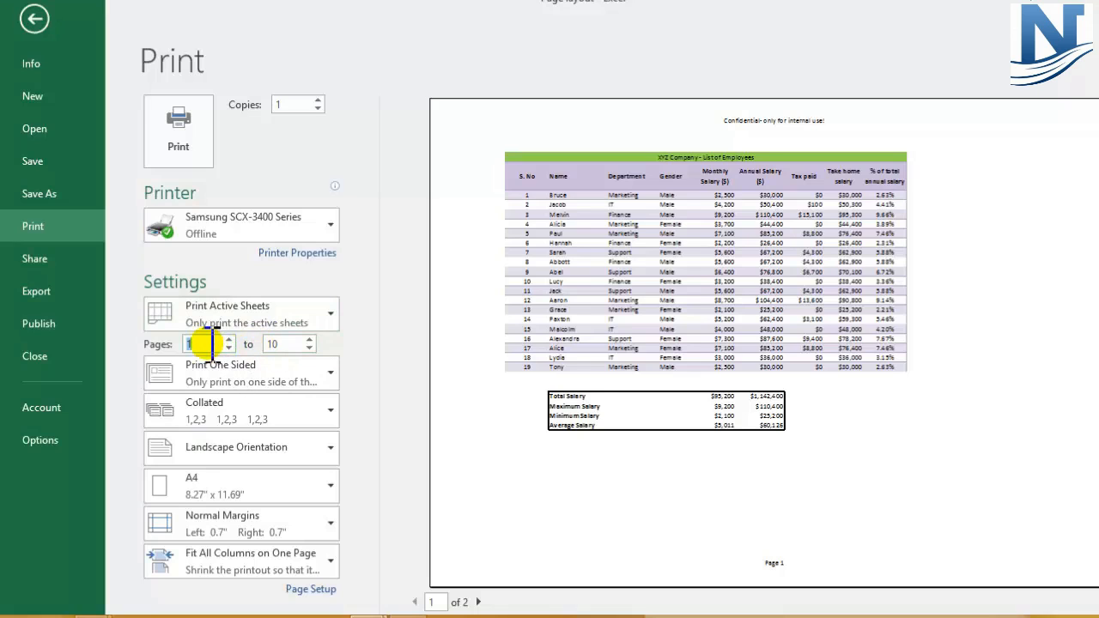
{"action": "type", "text": "5"}
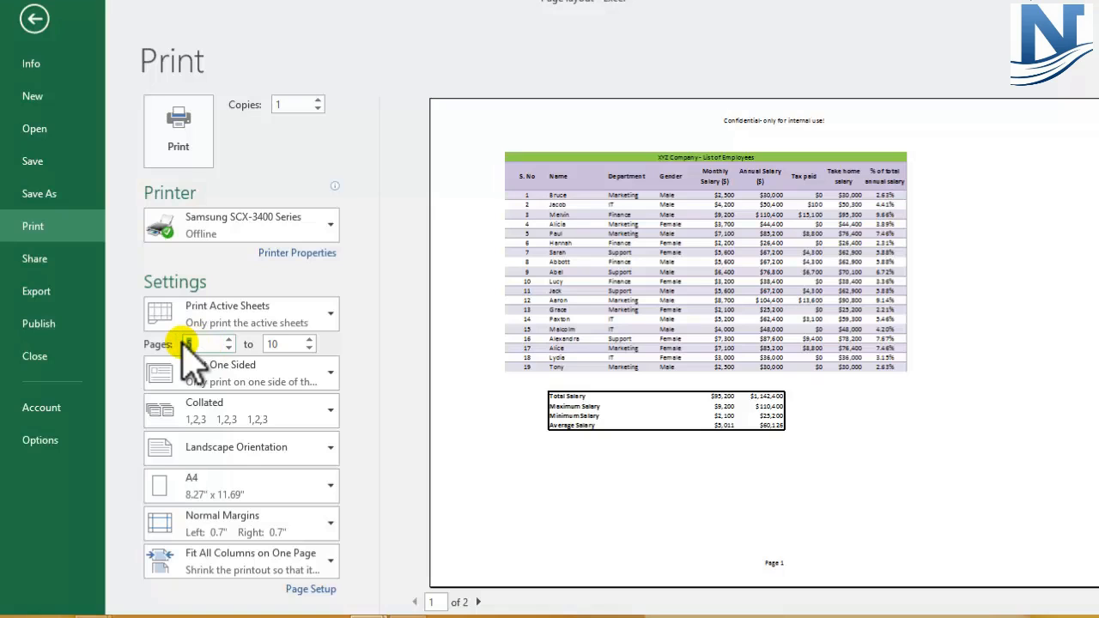
{"action": "type", "text": "1"}
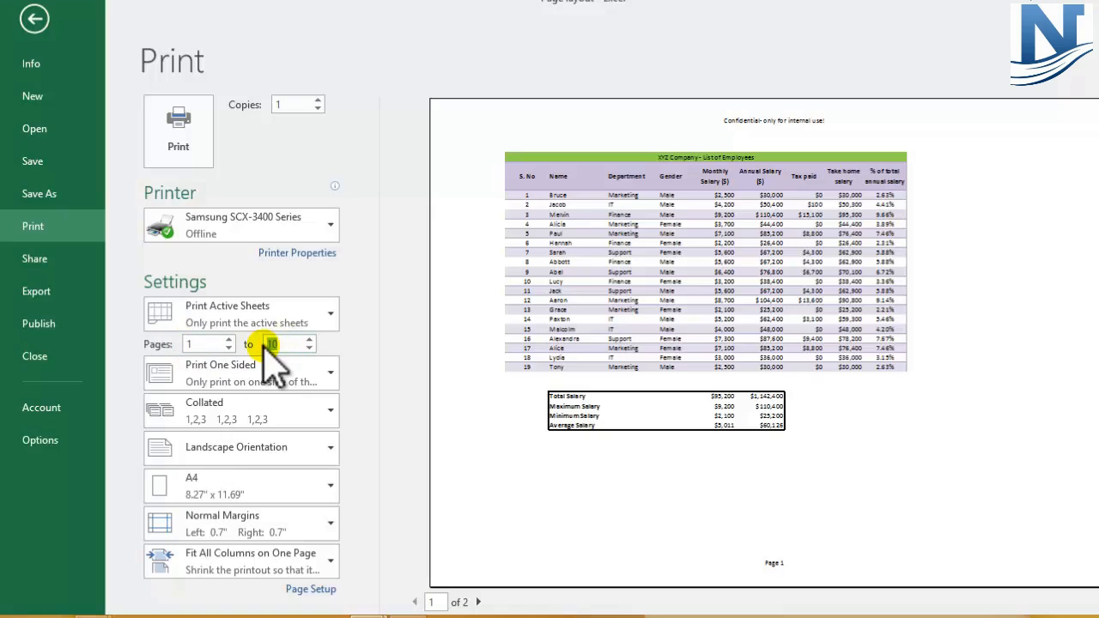
{"action": "type", "text": "2"}
- Review the one-sided and double-sided printing options, keep Print One Sided, and set the number of copies to 10
{"action": "left_click", "coordinate": [331, 374]}
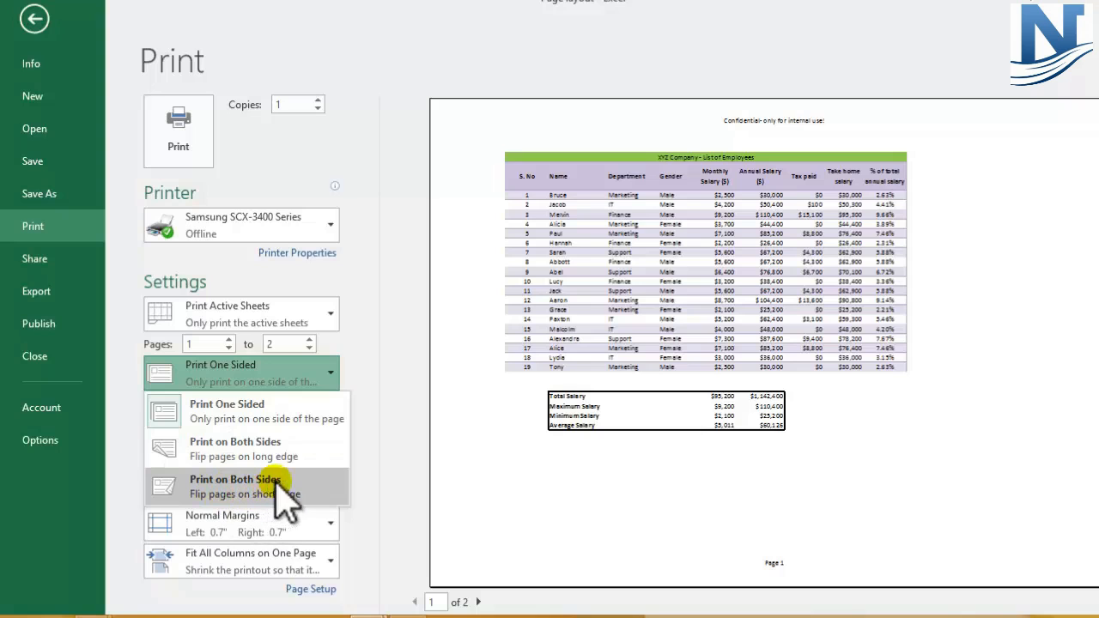
{"action": "left_click", "coordinate": [391, 437]}
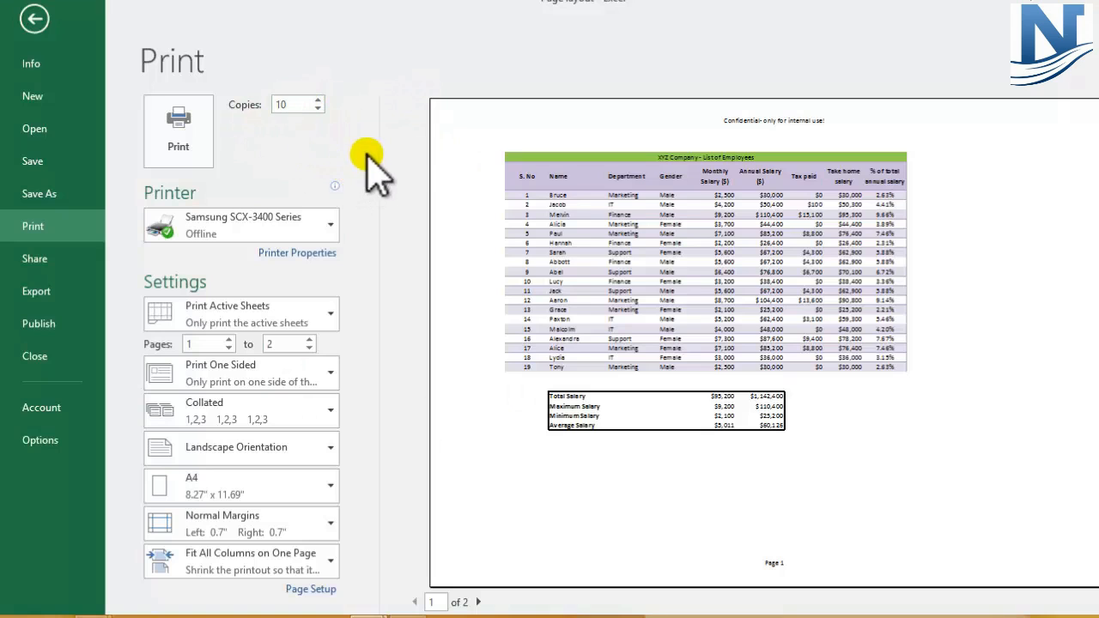
- Switch the collation setting to Uncollated, and set it back to Collated
{"action": "left_click", "coordinate": [261, 417]}
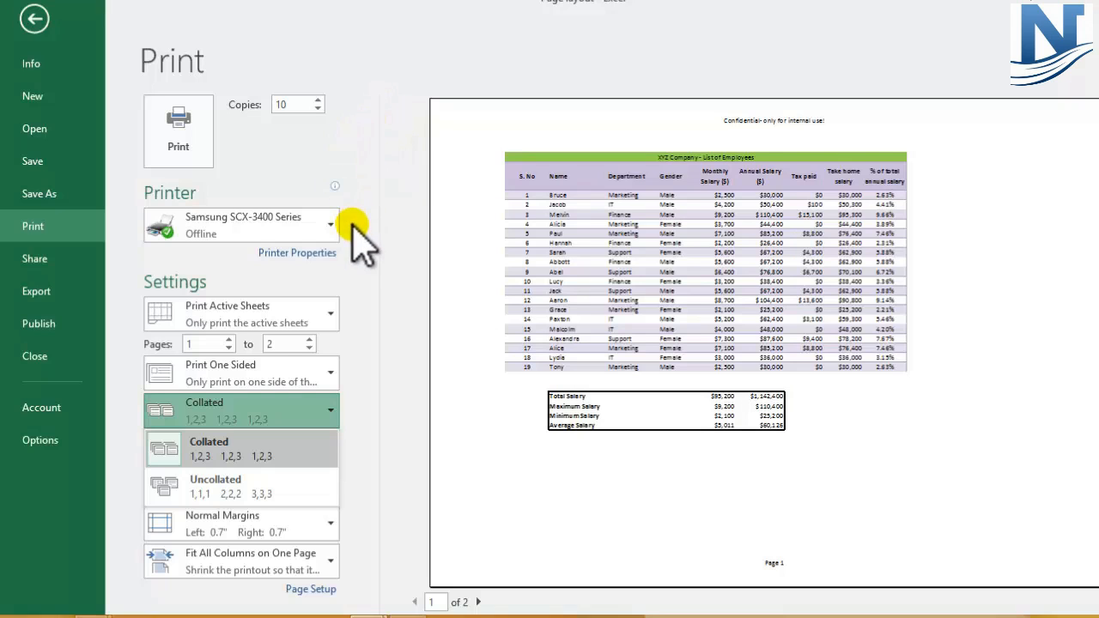
{"action": "left_click", "coordinate": [255, 489]}
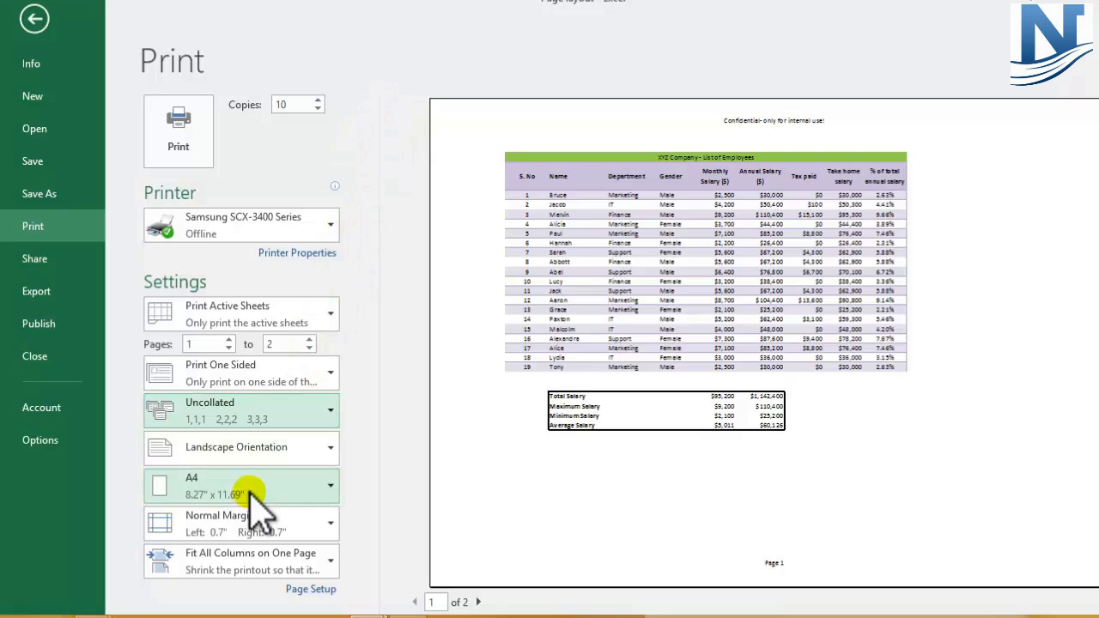
{"action": "left_click", "coordinate": [273, 411]}
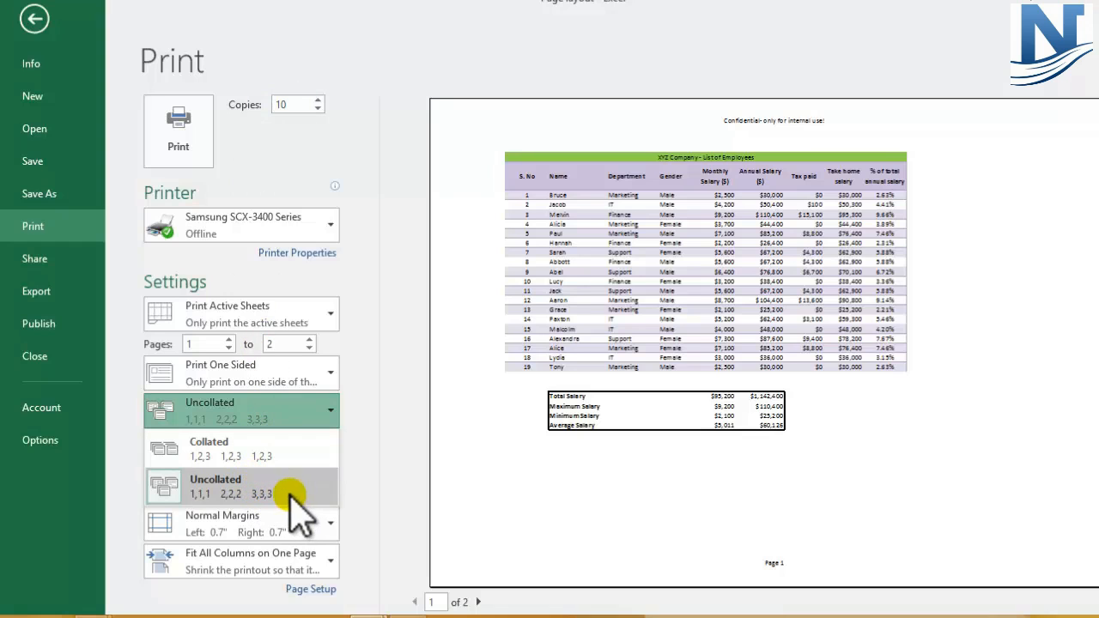
{"action": "left_click", "coordinate": [241, 446]}
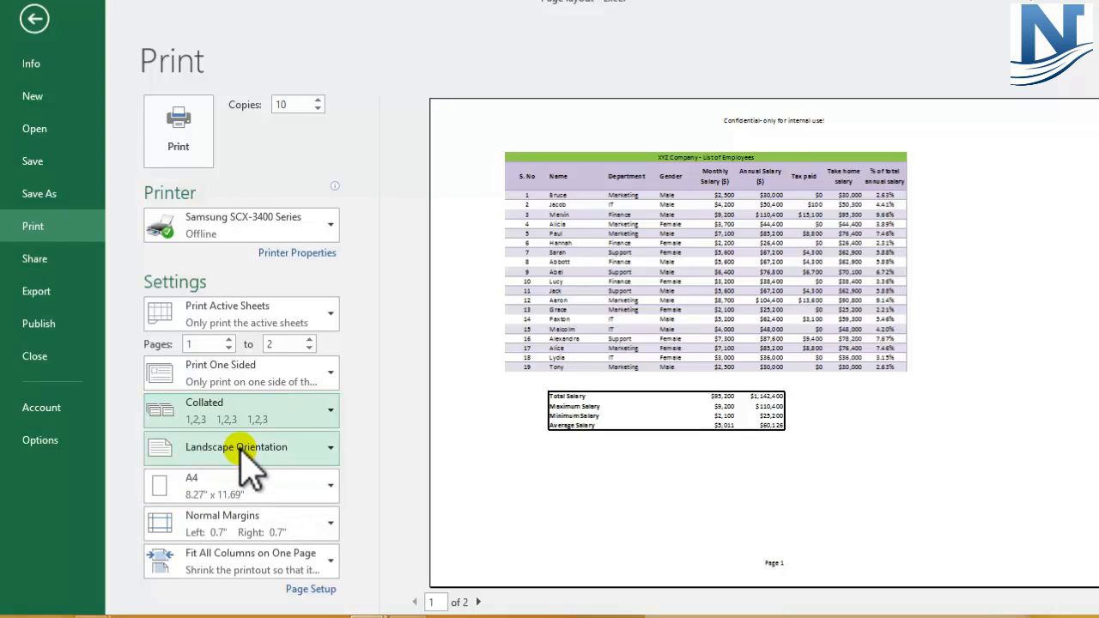
- Change the collation setting to Uncollated, and review the two collation options again
{"action": "left_click", "coordinate": [290, 417]}
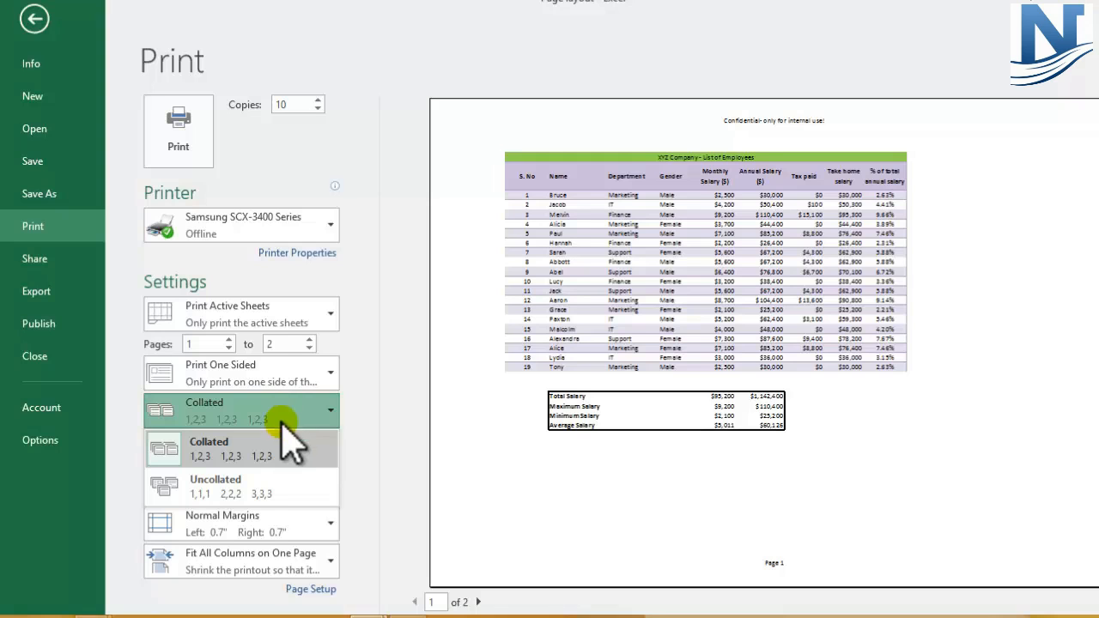
{"action": "left_click", "coordinate": [254, 494]}
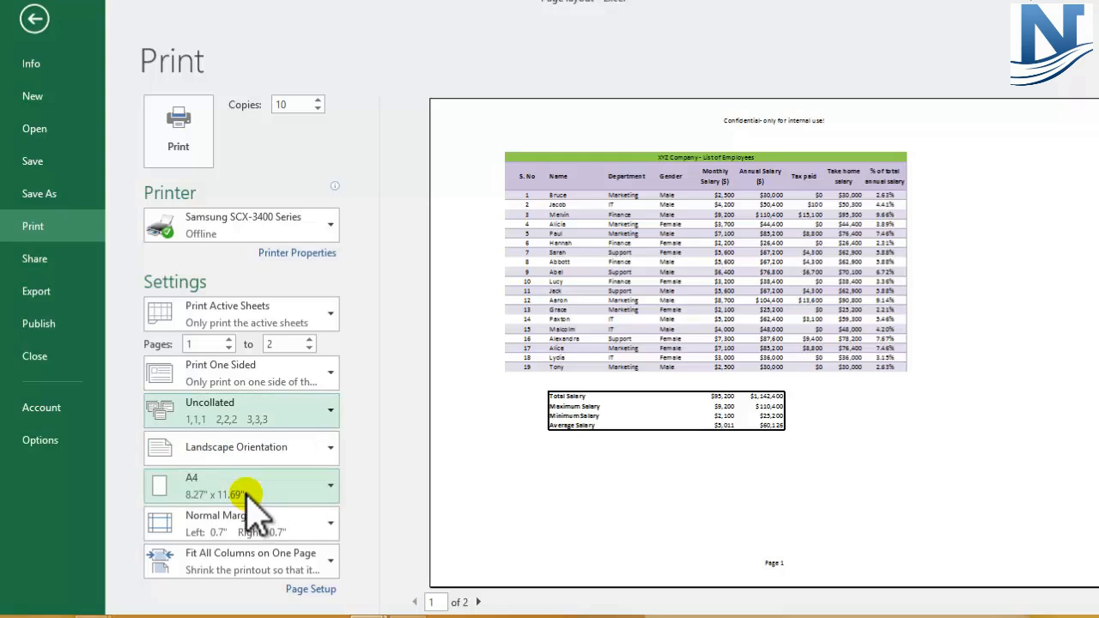
{"action": "left_click", "coordinate": [305, 416]}
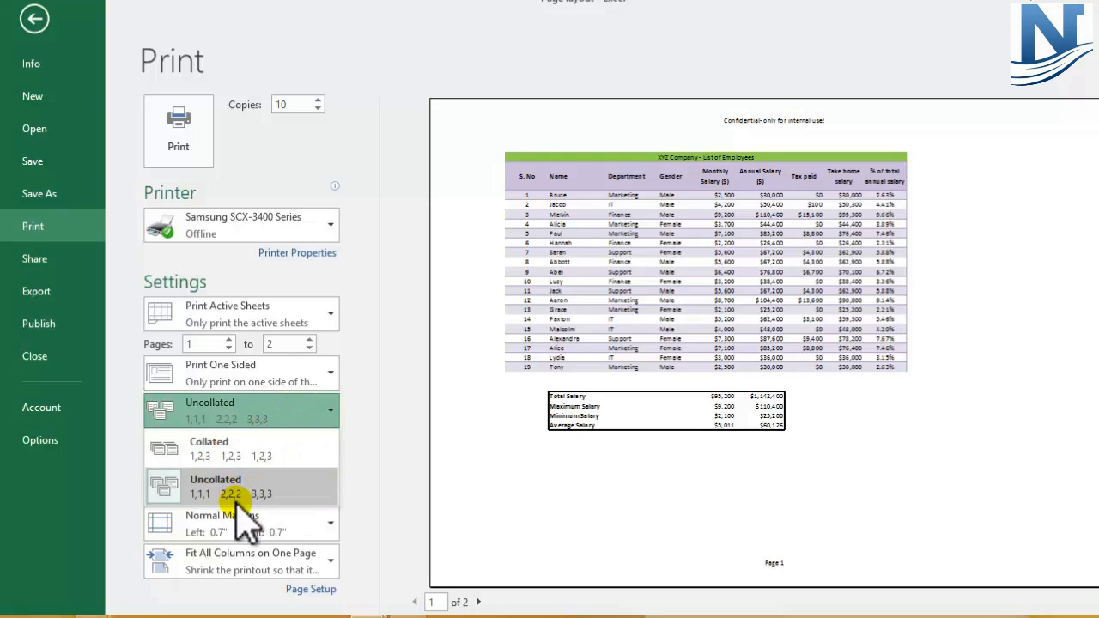
{"action": "left_click", "coordinate": [311, 411]}
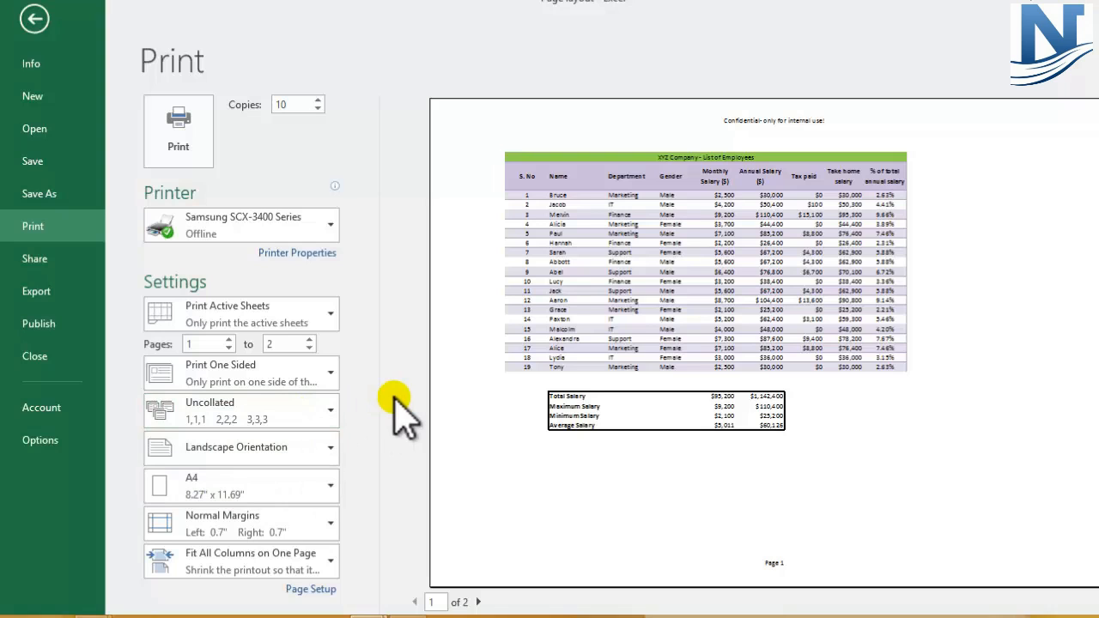
- Switch the print orientation to Portrait, and set it back to Landscape
{"action": "left_click", "coordinate": [332, 450]}
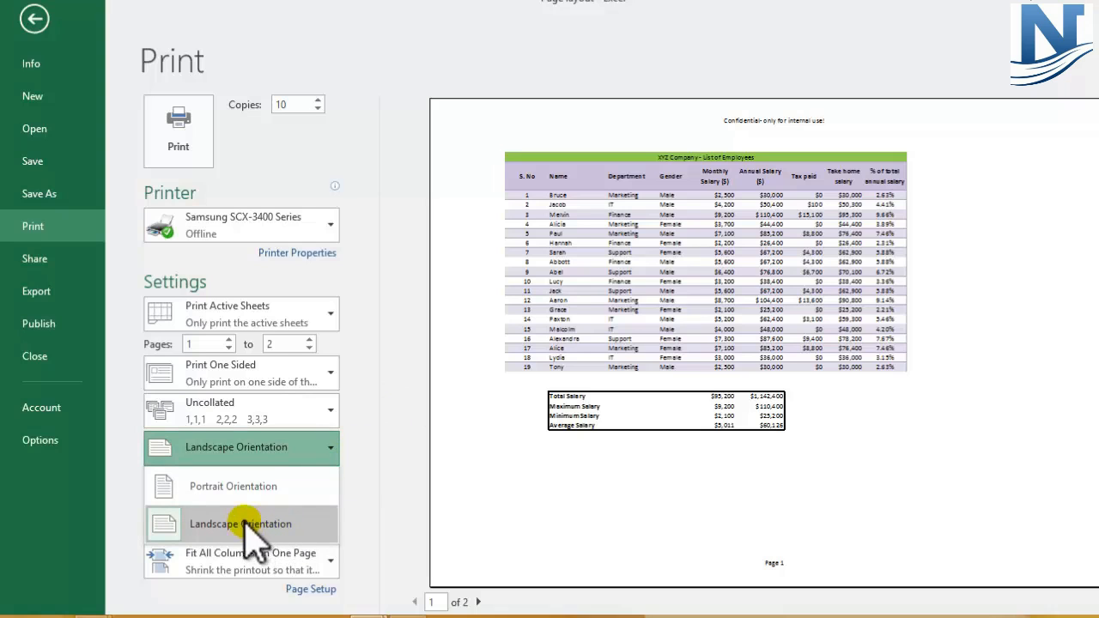
{"action": "left_click", "coordinate": [228, 488]}
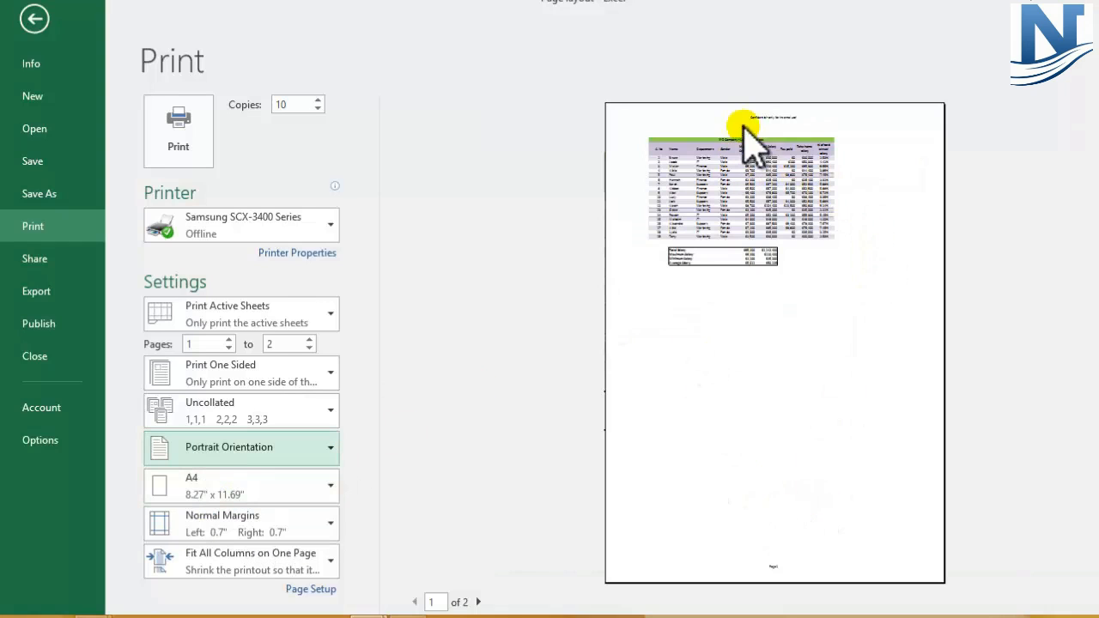
{"action": "left_click", "coordinate": [329, 450]}
{"action": "left_click", "coordinate": [234, 532]}
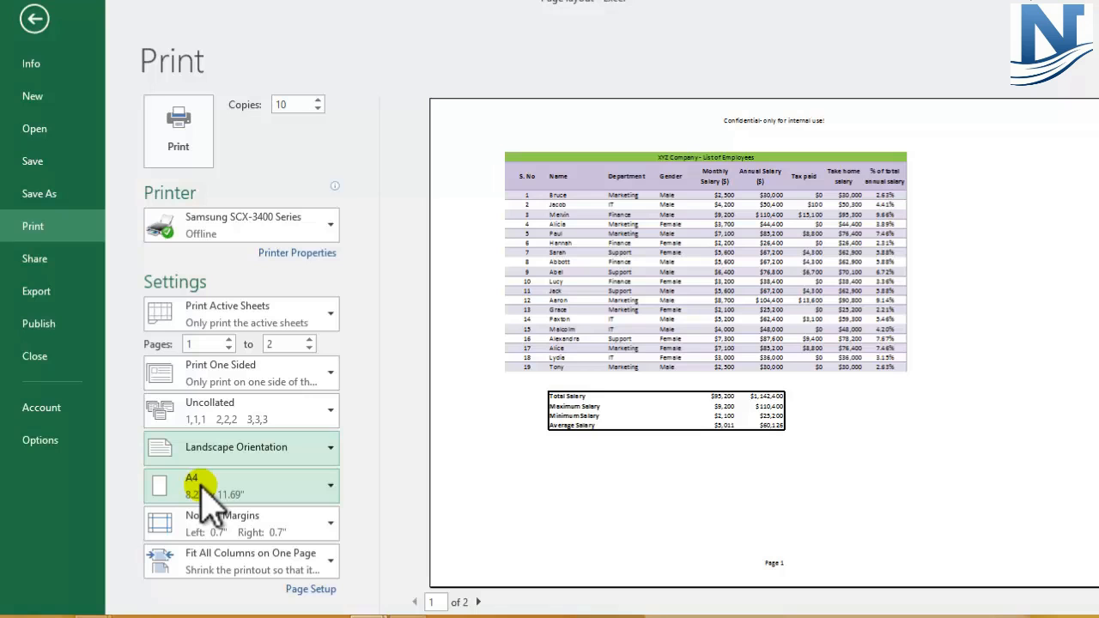
- Review the available paper sizes and keep A4
{"action": "left_click", "coordinate": [325, 486]}
{"action": "mouse_move", "coordinate": [336, 215]}
{"action": "left_mouse_down"}
{"action": "mouse_move", "coordinate": [368, 249]}
{"action": "mouse_move", "coordinate": [319, 378]}
{"action": "mouse_move", "coordinate": [331, 226]}
{"action": "left_mouse_up"}
{"action": "left_click", "coordinate": [300, 525]}
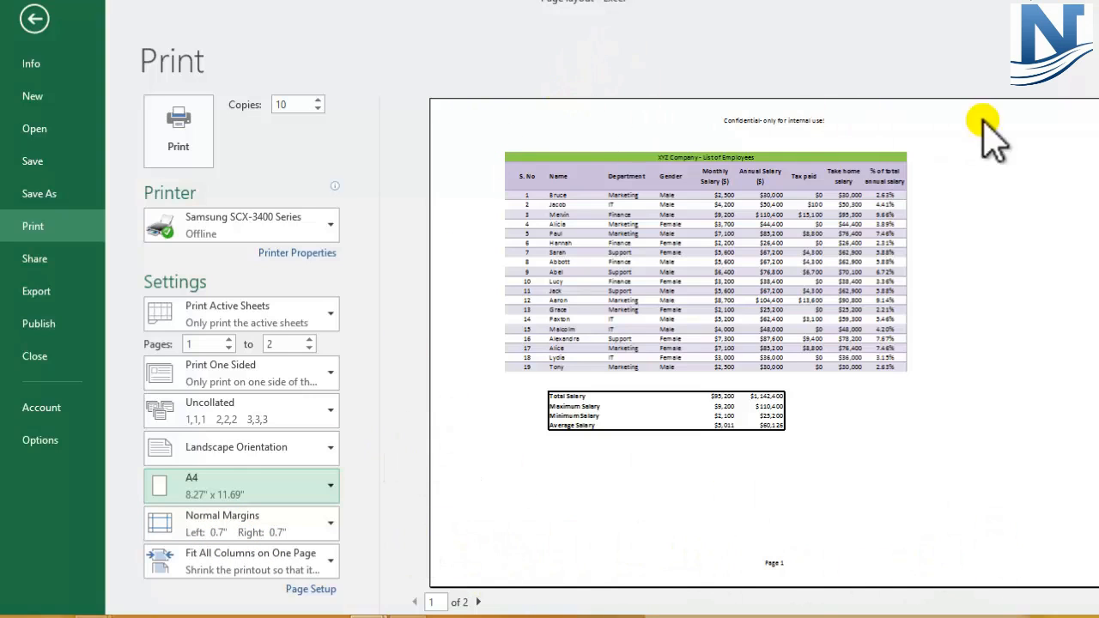
- Set the page margins to Wide, and change them to Narrow
{"action": "left_click", "coordinate": [292, 522]}
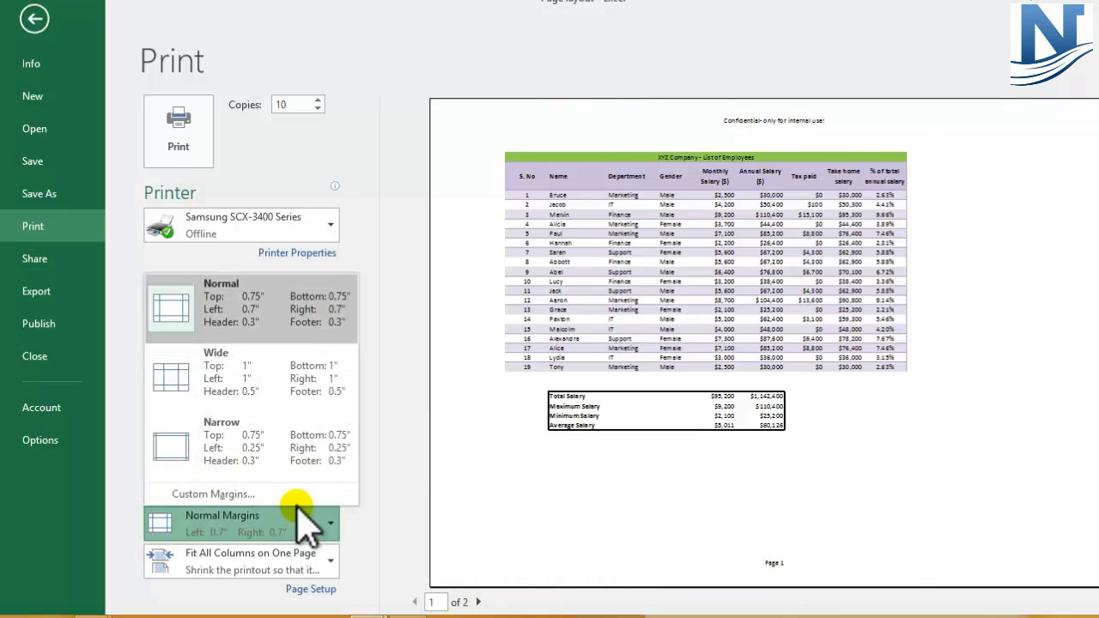
{"action": "left_click", "coordinate": [221, 365]}
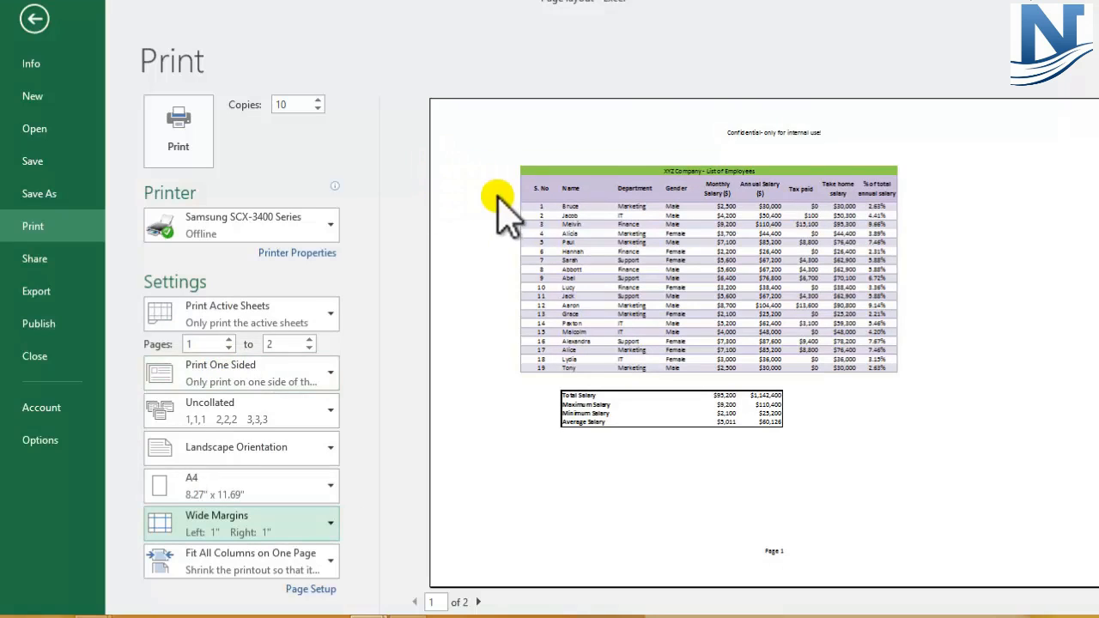
{"action": "left_click", "coordinate": [279, 520]}
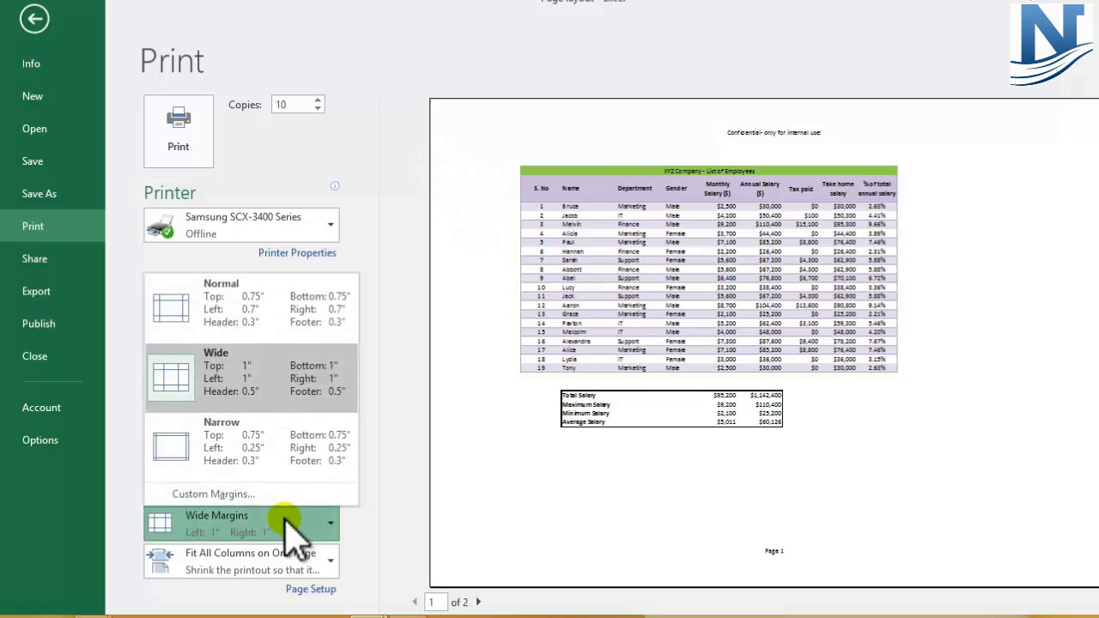
{"action": "left_click", "coordinate": [246, 442]}
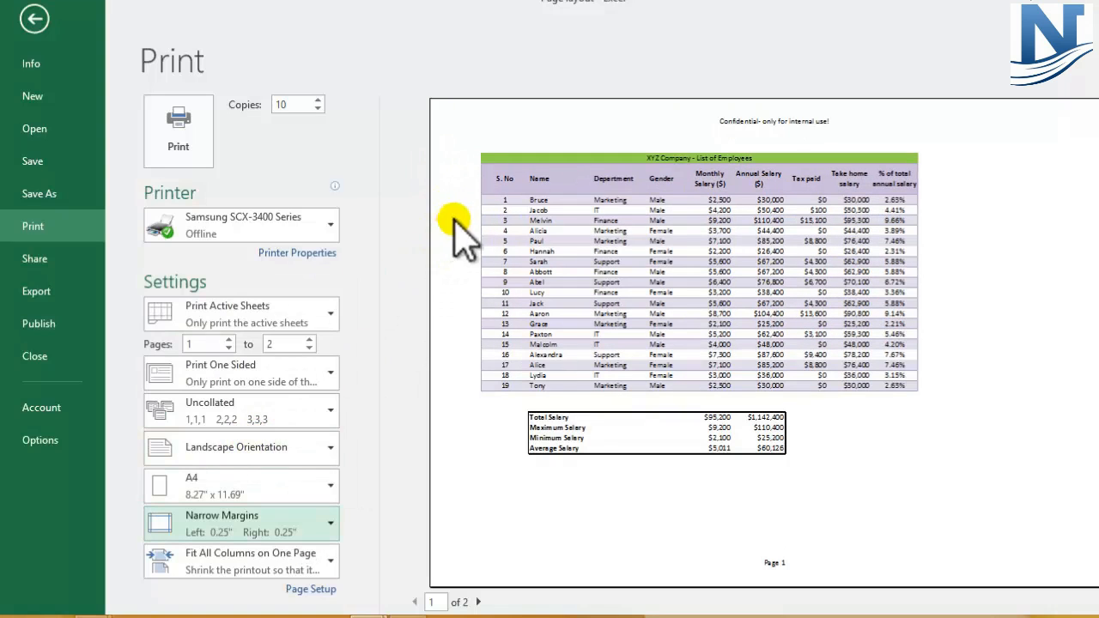
- Examine the custom margin fields and the header and footer settings of the page setup, and close it without changes
{"action": "left_click", "coordinate": [271, 522]}
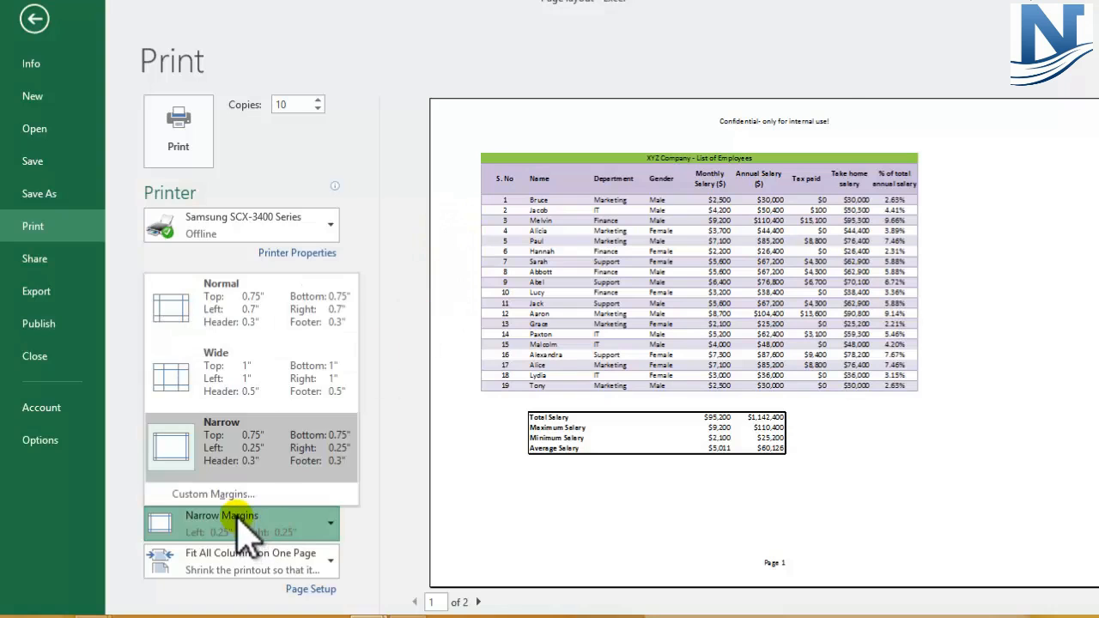
{"action": "left_click", "coordinate": [225, 495]}
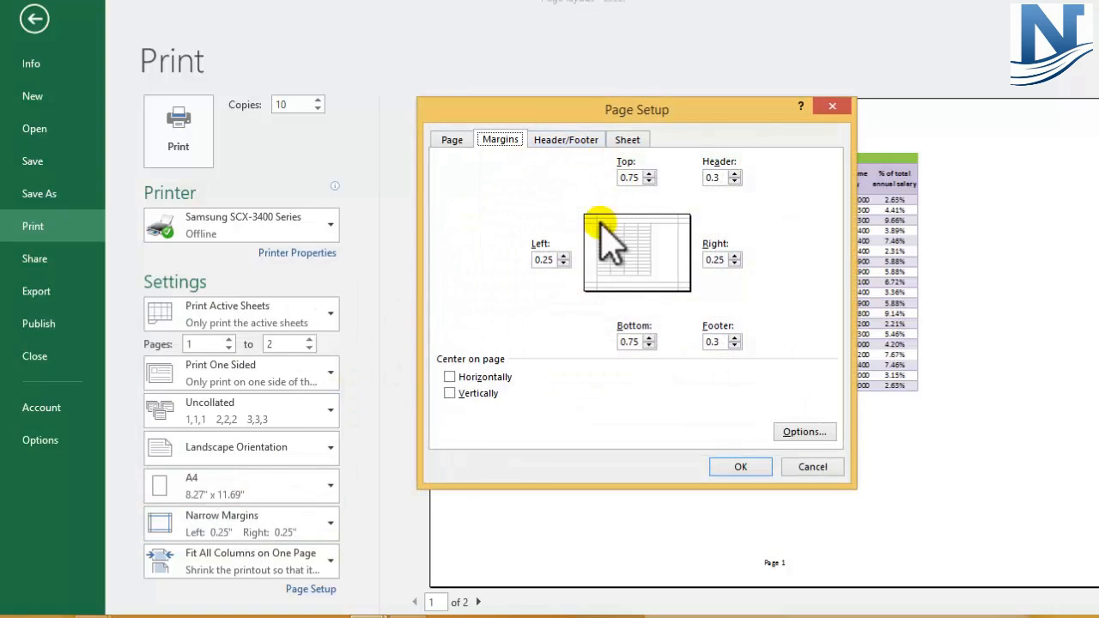
{"action": "left_click", "coordinate": [556, 260]}
{"action": "left_click_drag", "start_coordinate": [558, 258], "coordinate": [529, 258]}
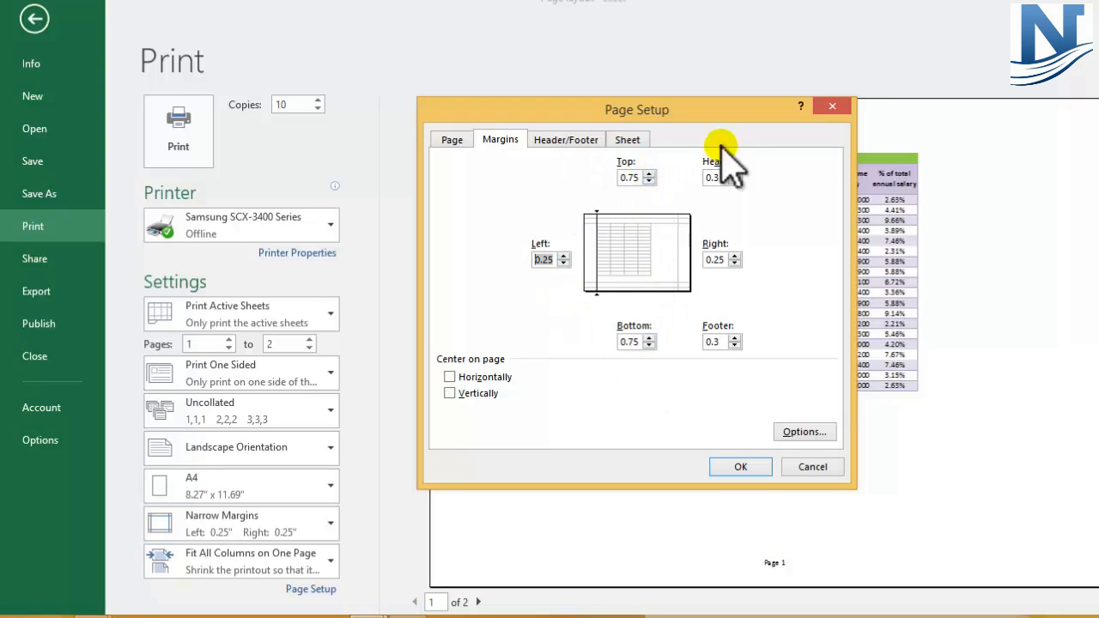
{"action": "left_click", "coordinate": [568, 141]}
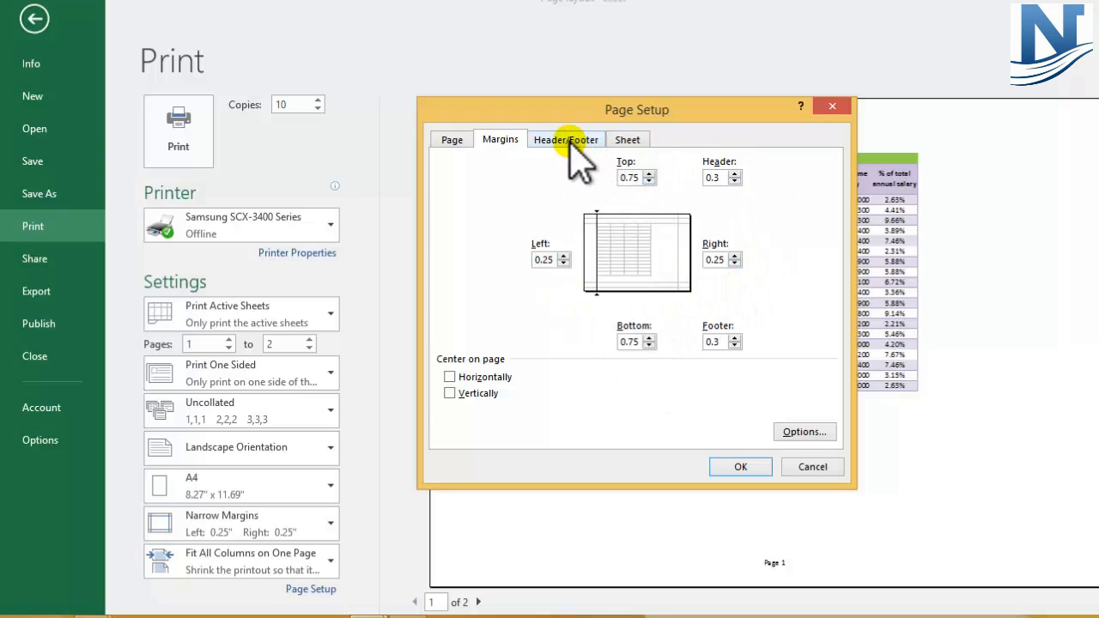
{"action": "left_click", "coordinate": [498, 143]}
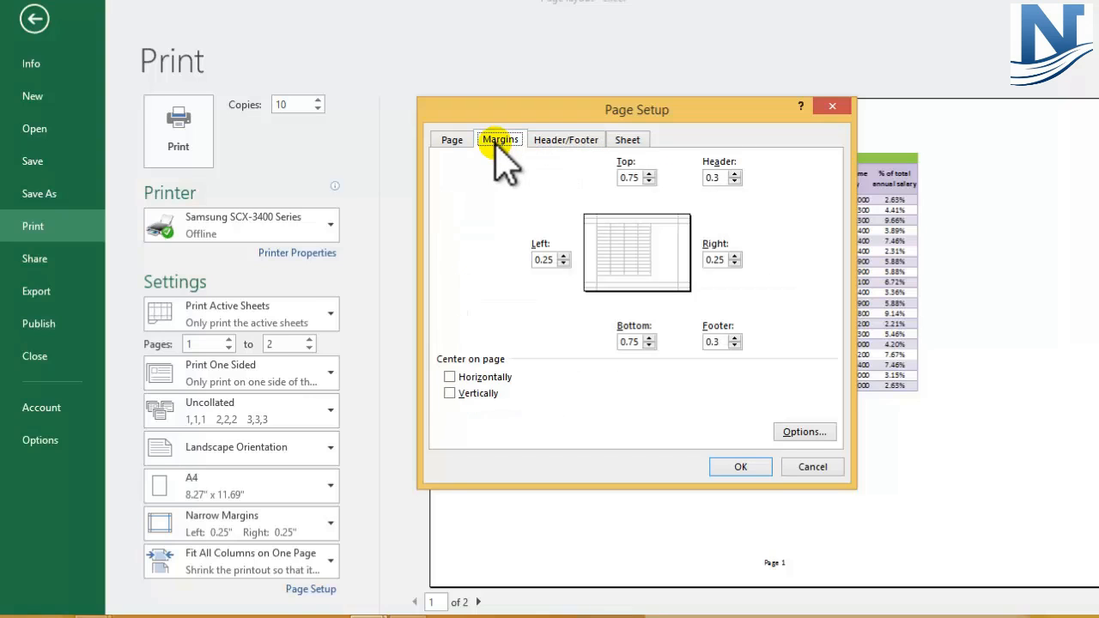
{"action": "left_click", "coordinate": [812, 467]}
- Set the page margins back to Normal
{"action": "left_click", "coordinate": [283, 524]}
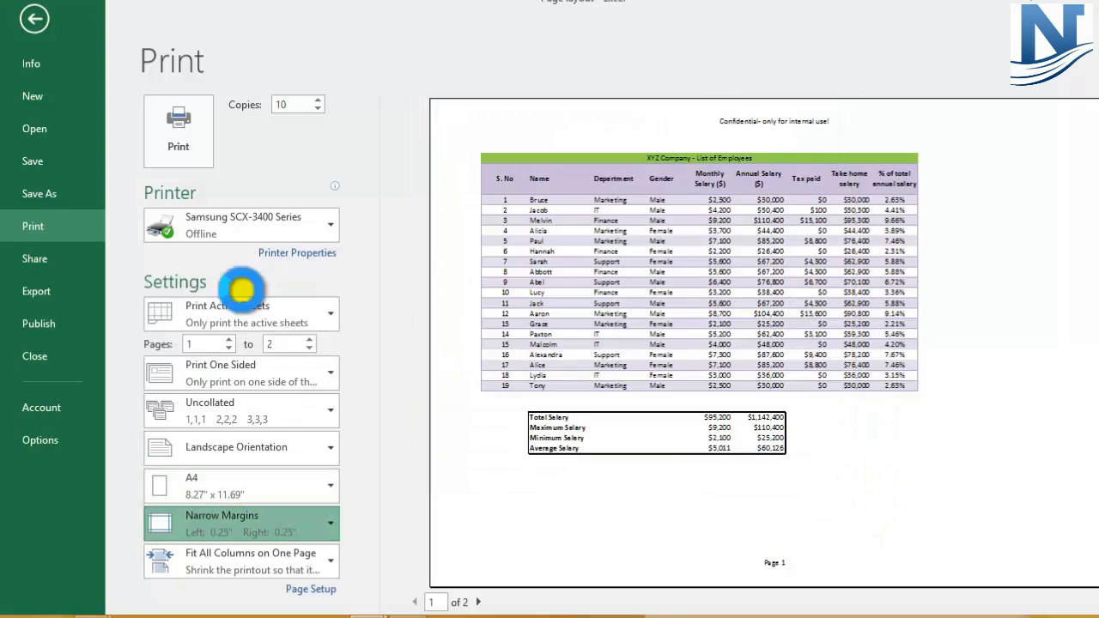
{"action": "left_click", "coordinate": [234, 296]}
- Set the collation back to Collated and the number of copies to 1
{"action": "left_click", "coordinate": [309, 416]}
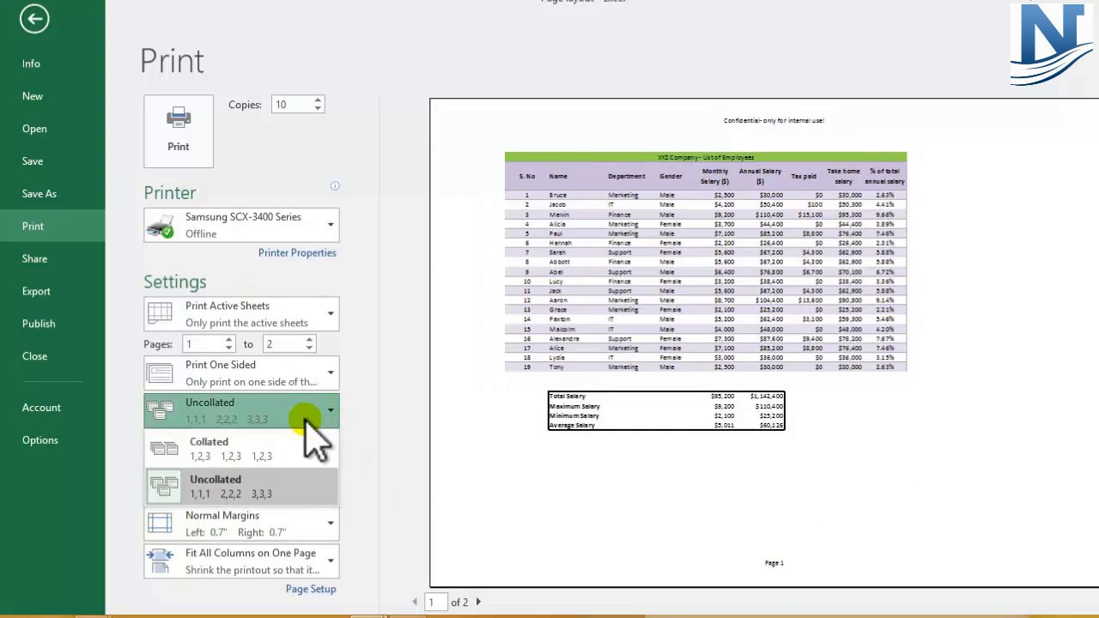
{"action": "left_click", "coordinate": [262, 448]}
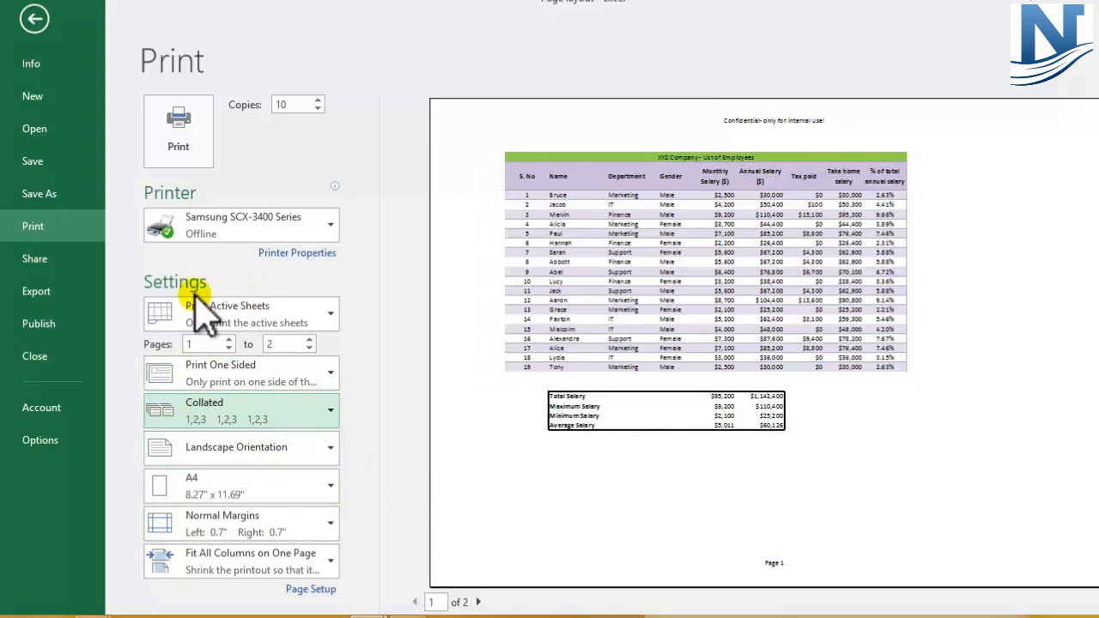
{"action": "left_click", "coordinate": [278, 106]}
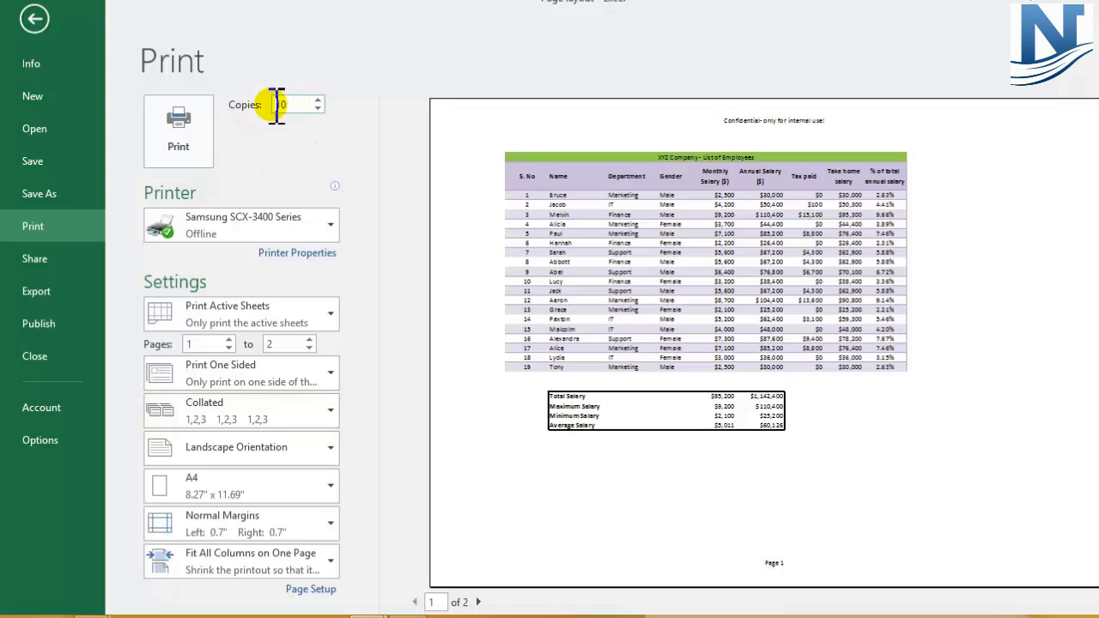
{"action": "key", "text": "BackSpace"}
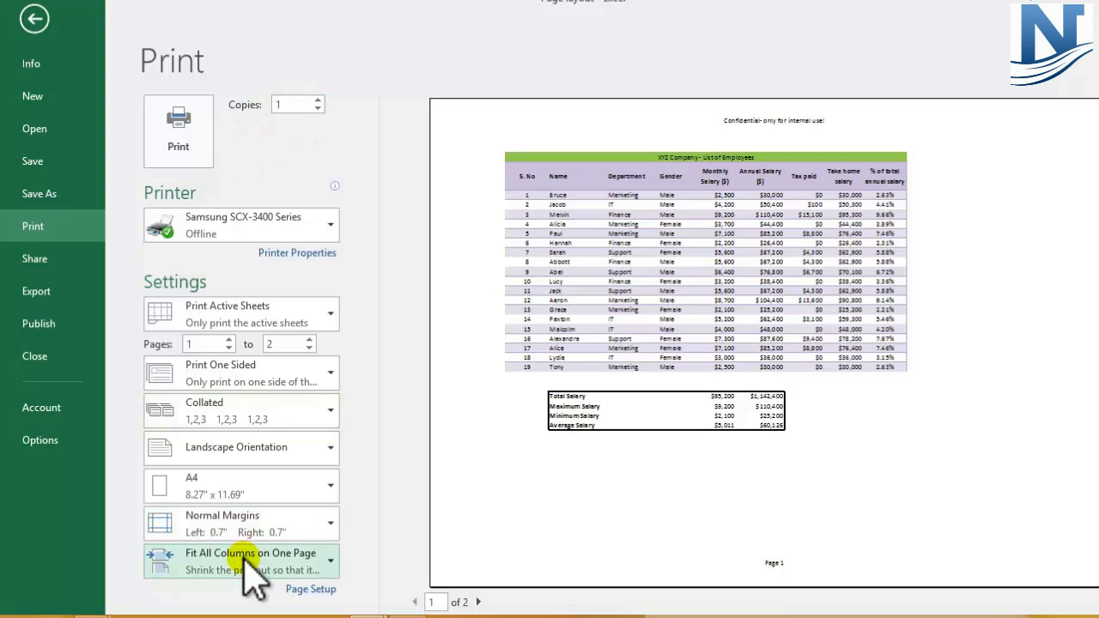
- Set the print scaling to Fit Sheet on One Page, and return to the worksheet
{"action": "left_click", "coordinate": [245, 558]}
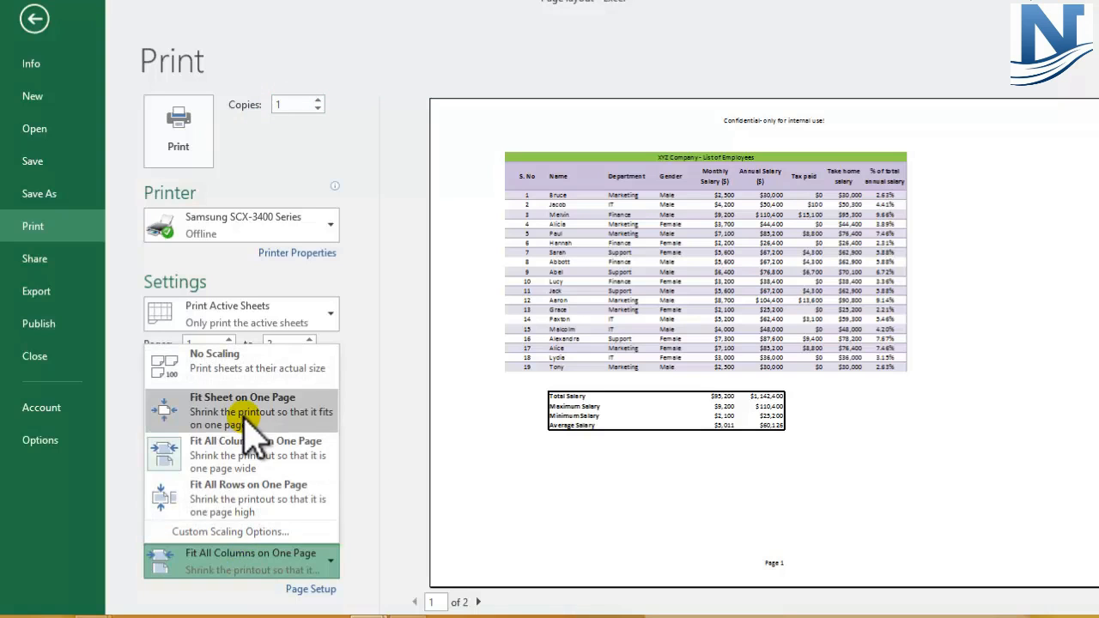
{"action": "left_click", "coordinate": [242, 414]}
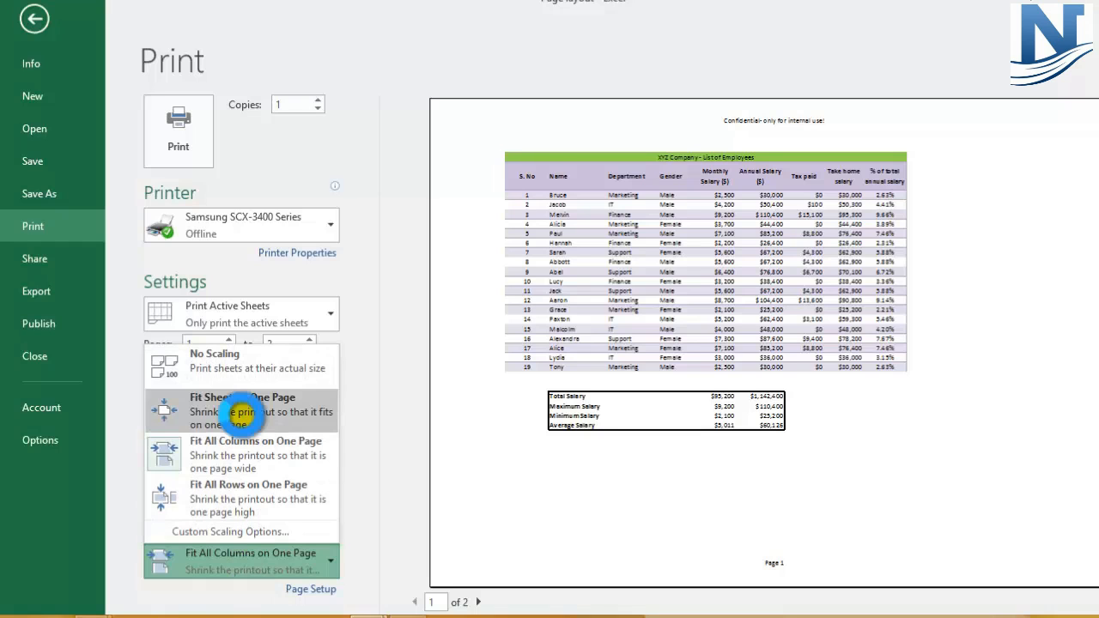
{"action": "left_click", "coordinate": [242, 414]}
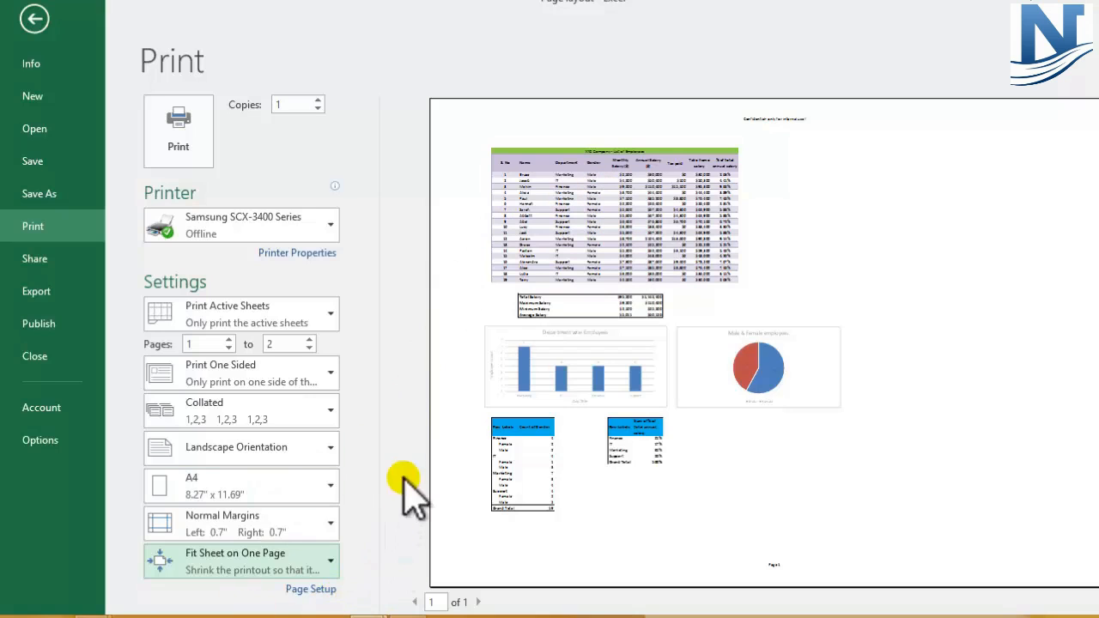
{"action": "key", "text": "Escape"}
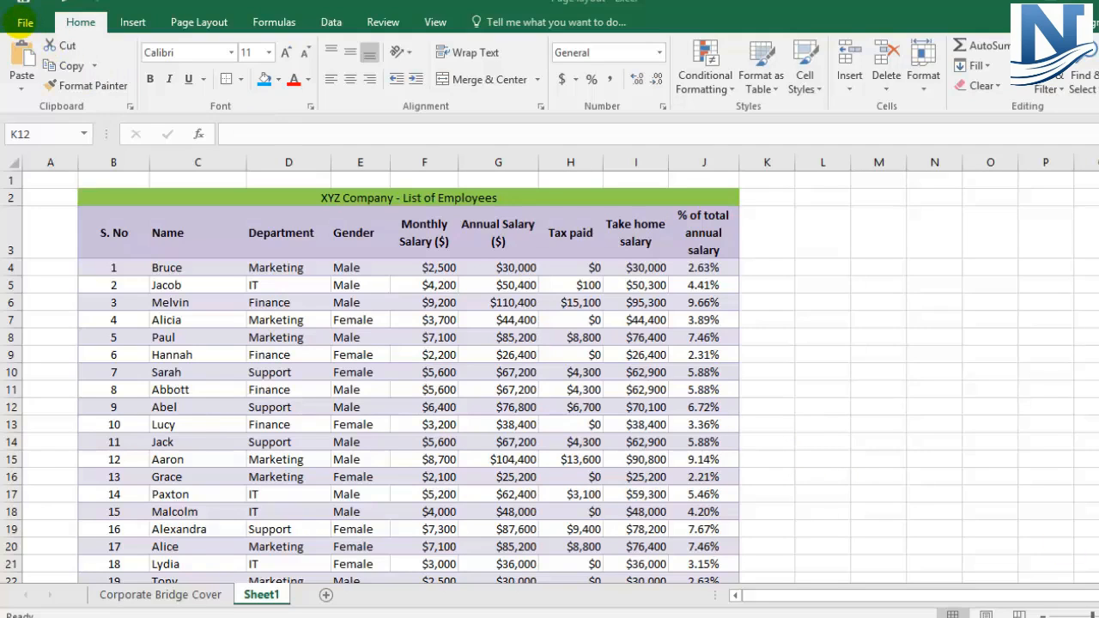
- Reopen the print settings, set the scaling to Fit All Columns on One Page, and return to the worksheet
{"action": "left_click", "coordinate": [25, 22]}
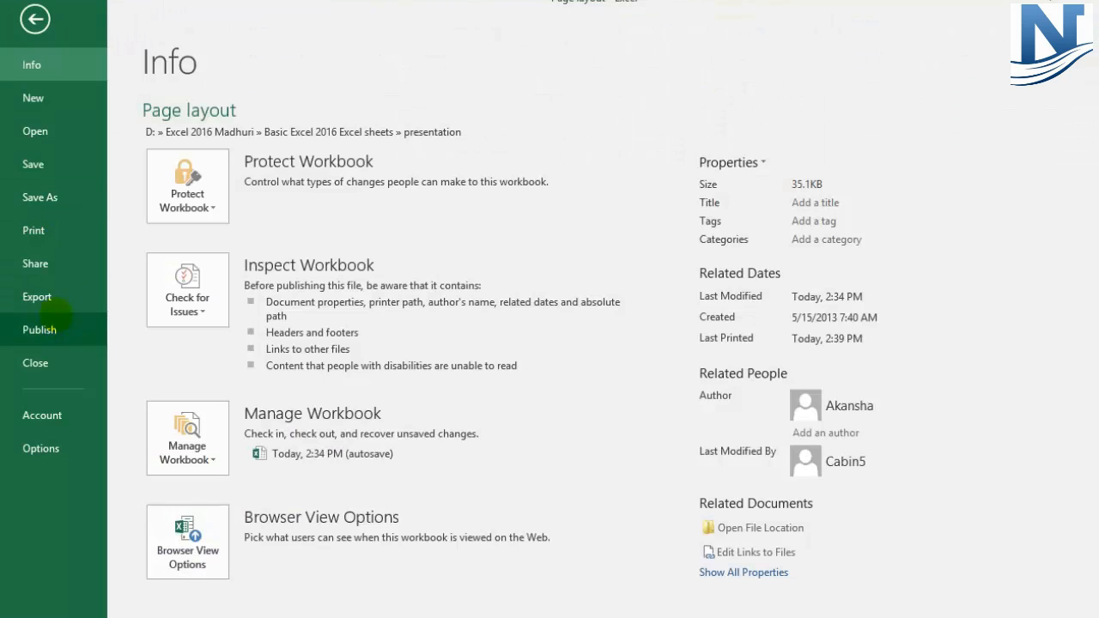
{"action": "left_click", "coordinate": [52, 242]}
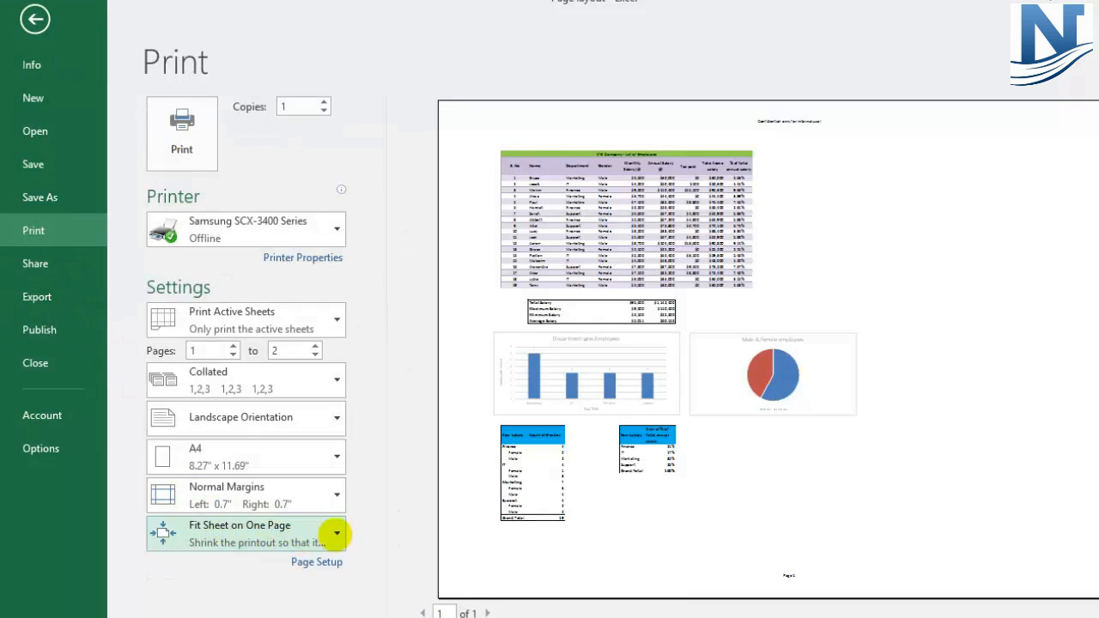
{"action": "left_click", "coordinate": [336, 534]}
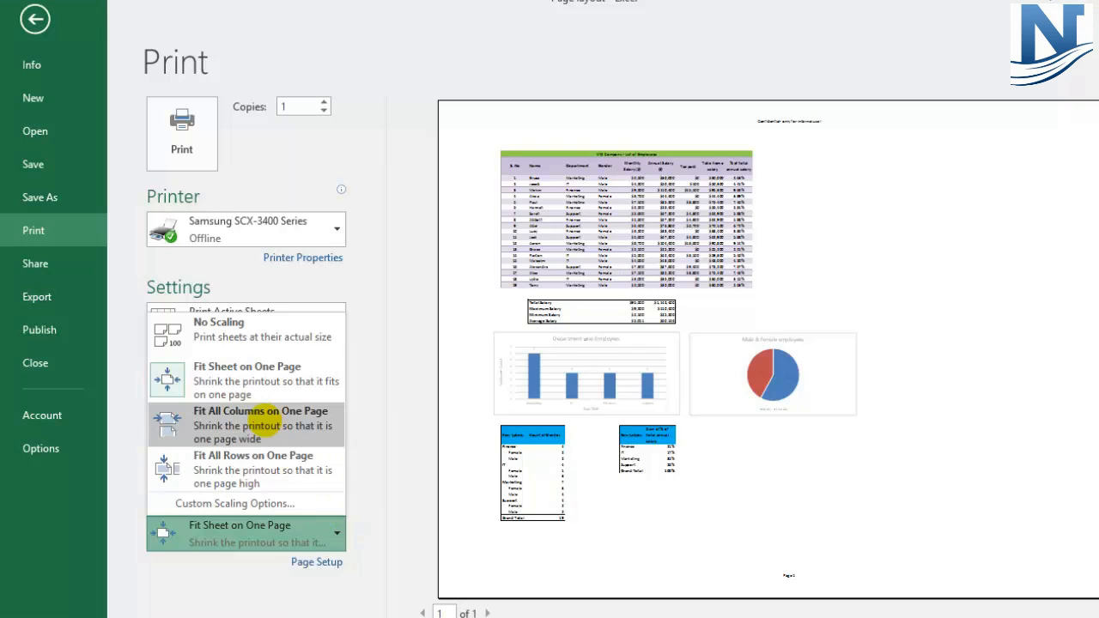
{"action": "left_click", "coordinate": [260, 412]}
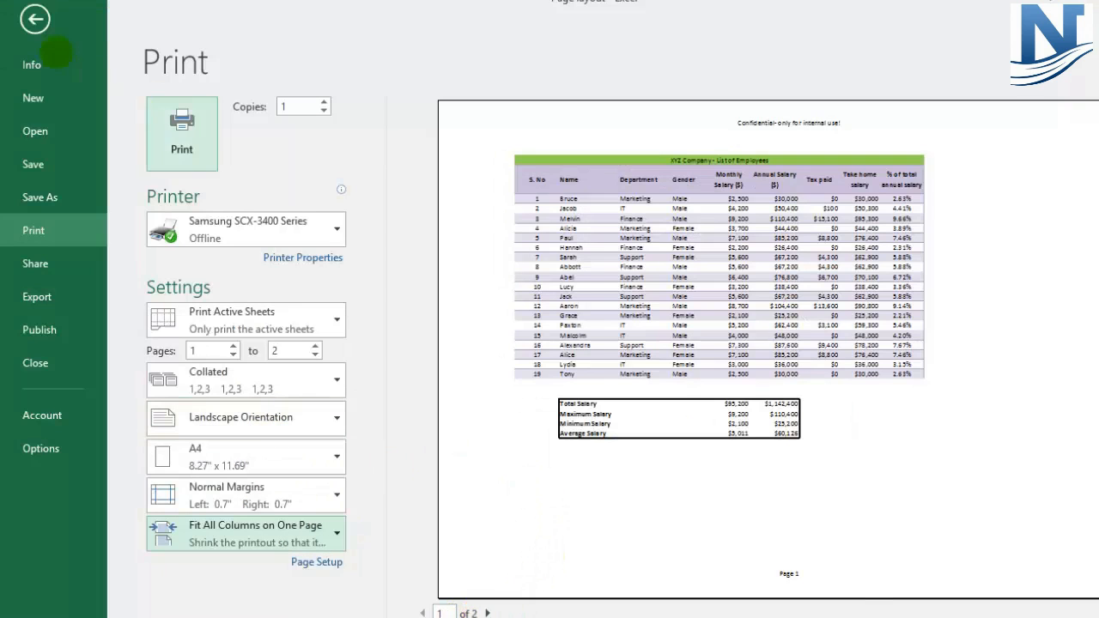
{"action": "left_click", "coordinate": [34, 18]}
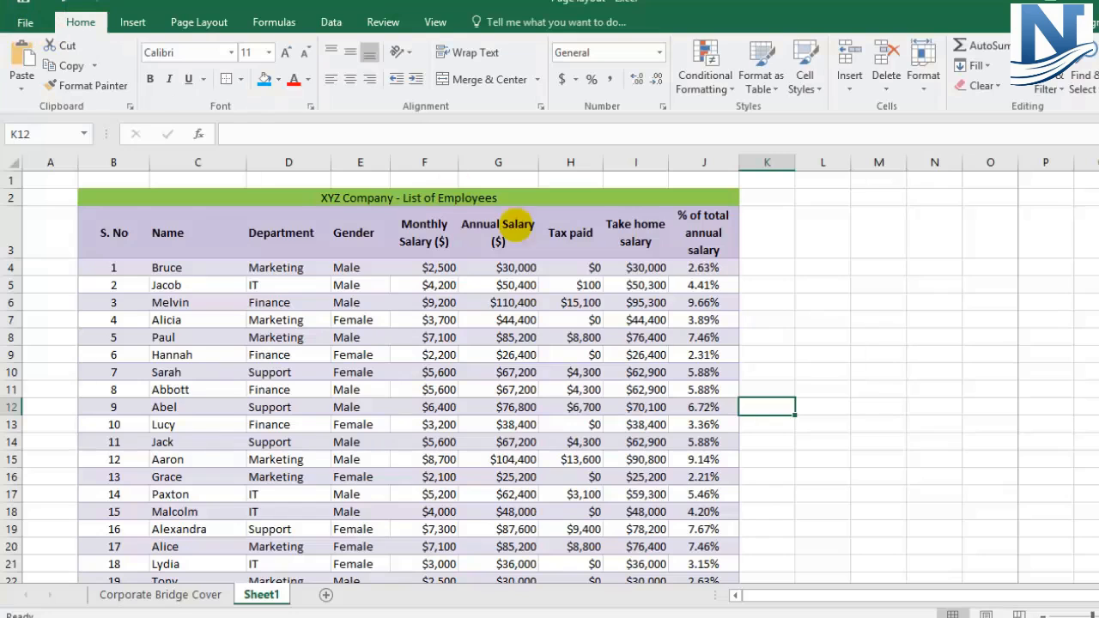
- Select cell K7 beside the employee table and display the worksheet in Page Break Preview
{"action": "left_click", "coordinate": [890, 306]}
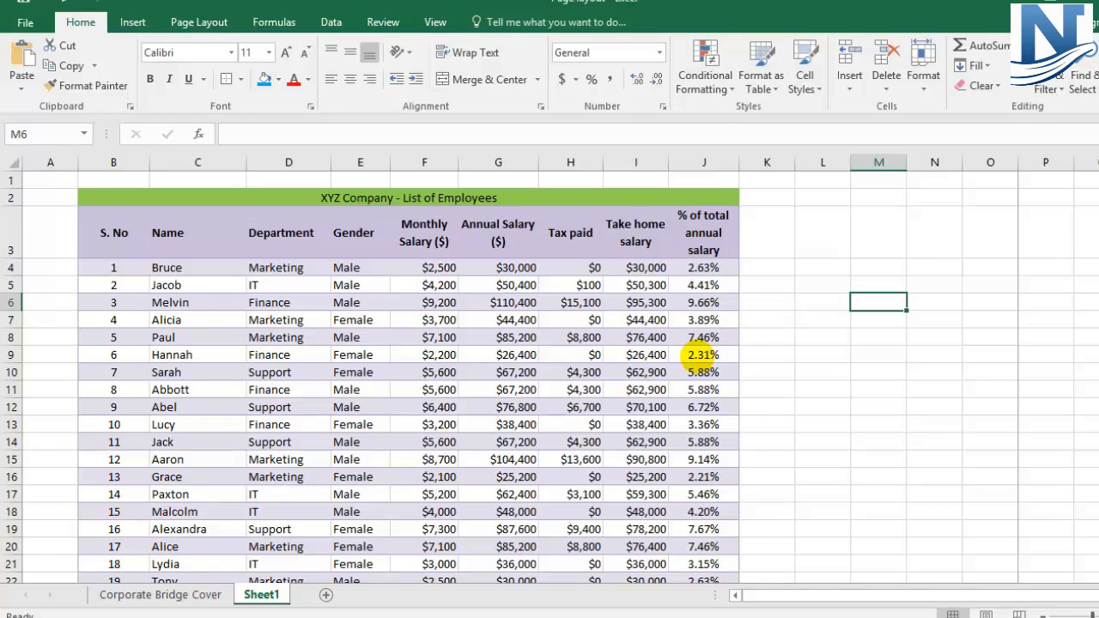
{"action": "left_click", "coordinate": [759, 319]}
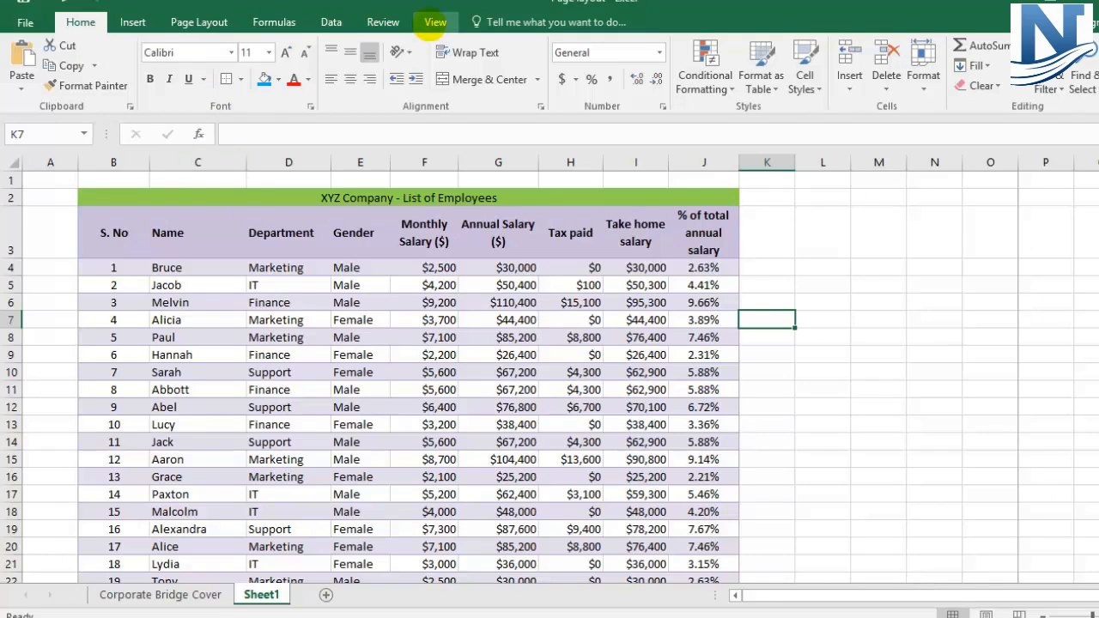
{"action": "left_click", "coordinate": [436, 22]}
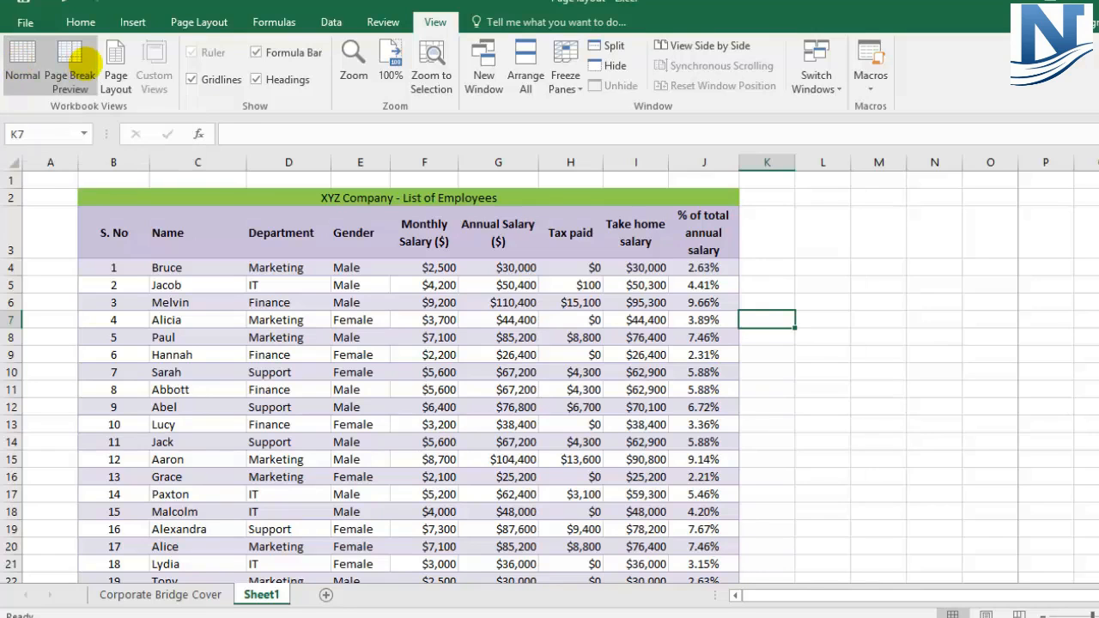
{"action": "left_click", "coordinate": [70, 53]}
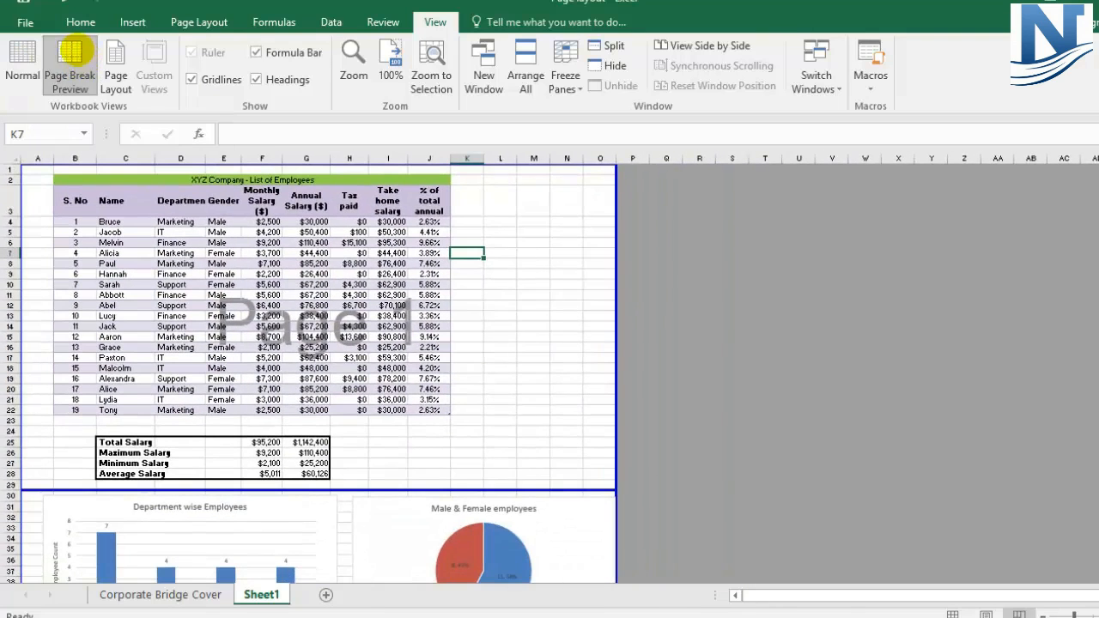
- Switch the worksheet to Page Layout view and delete the header text "Confidential- only for internal use!"
{"action": "left_click", "coordinate": [534, 222]}
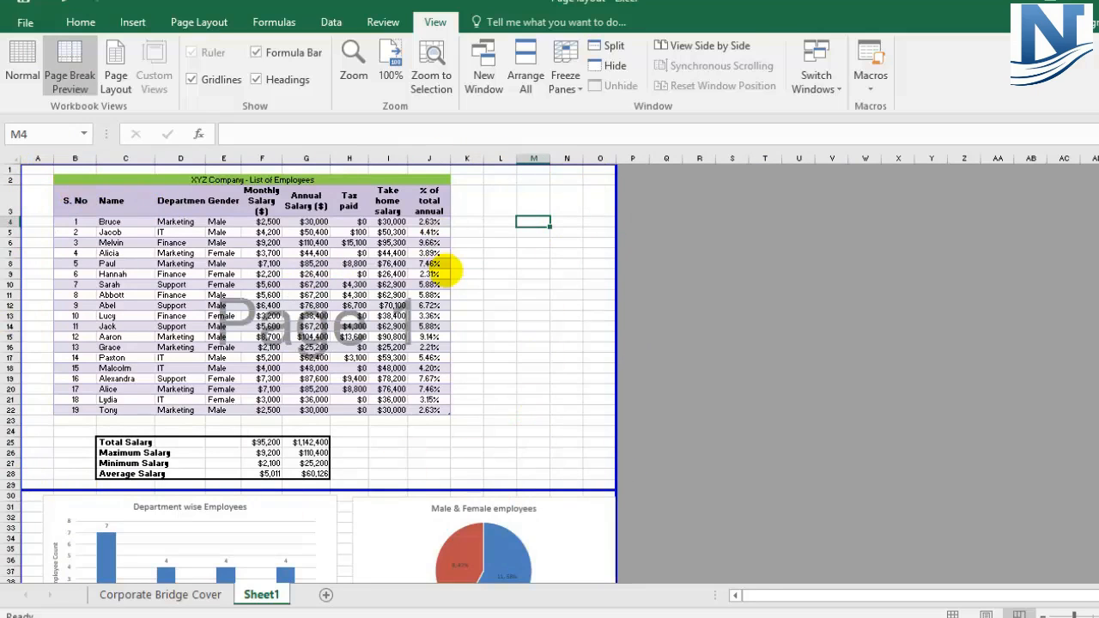
{"action": "scroll", "coordinate": [448, 272], "scroll_direction": "down", "scroll_amount": 8}
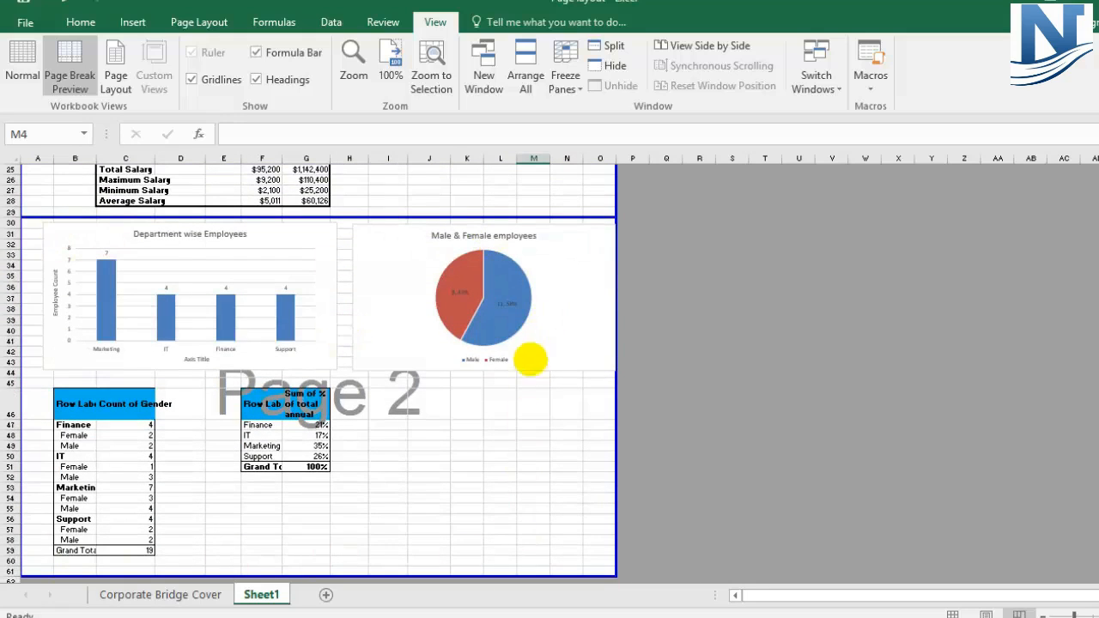
{"action": "scroll", "coordinate": [370, 360], "scroll_direction": "up", "scroll_amount": 6}
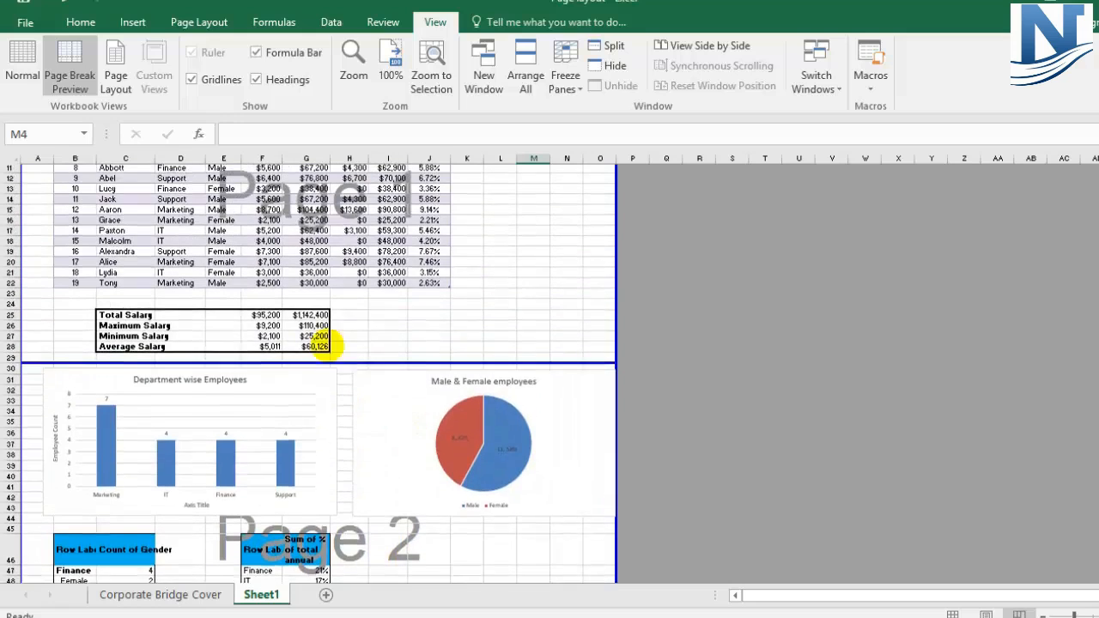
{"action": "left_click", "coordinate": [116, 69]}
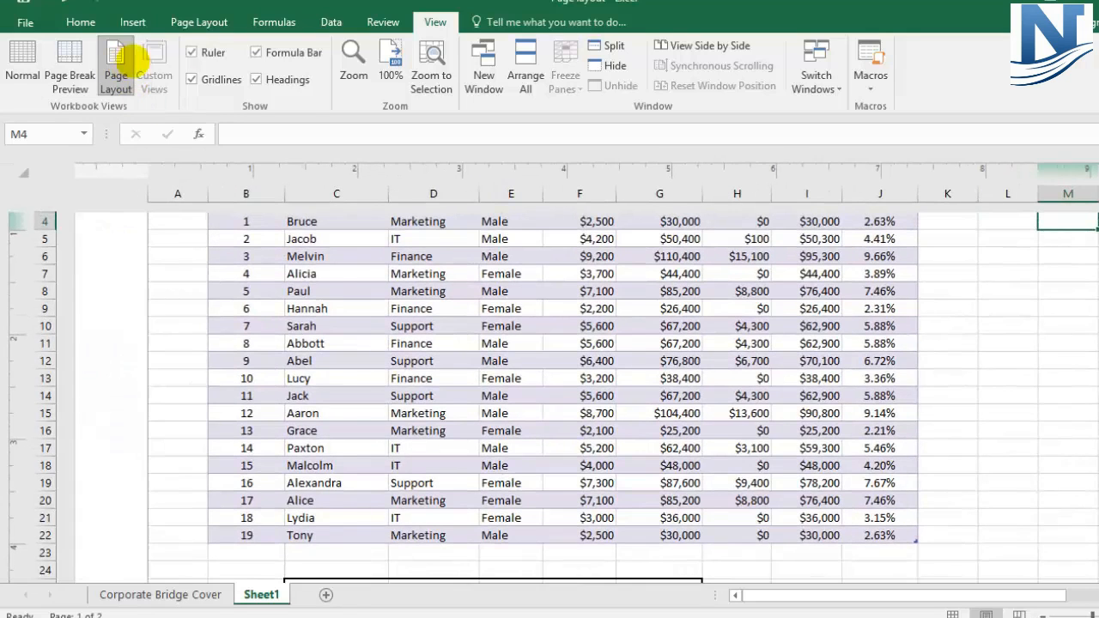
{"action": "scroll", "coordinate": [524, 275], "scroll_direction": "up", "scroll_amount": 3}
{"action": "left_click", "coordinate": [606, 264]}
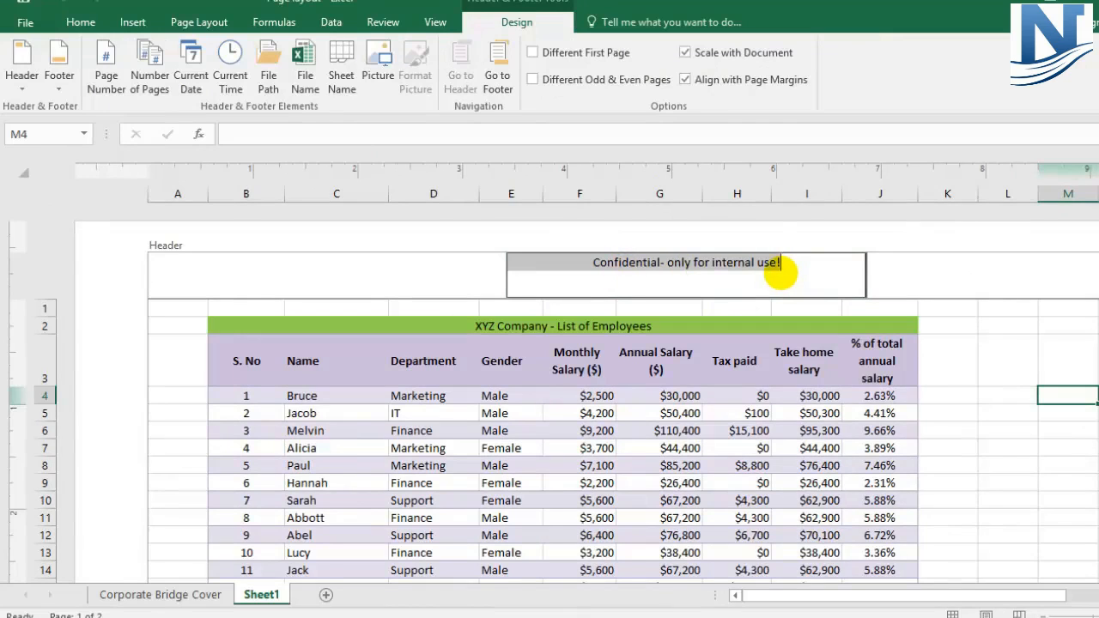
{"action": "key", "text": "Delete"}
{"action": "left_click", "coordinate": [962, 310]}
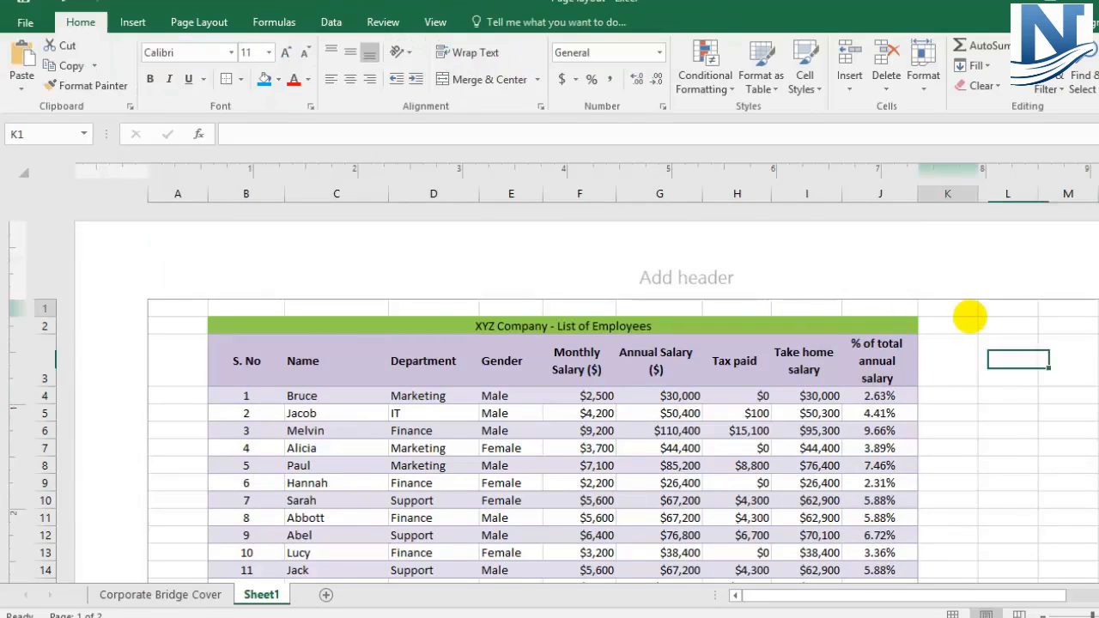
- Delete the page number code "Page &[Page]" from the center footer of the first page
{"action": "scroll", "coordinate": [767, 279], "scroll_direction": "down", "scroll_amount": 5}
{"action": "scroll", "coordinate": [767, 279], "scroll_direction": "down", "scroll_amount": 10}
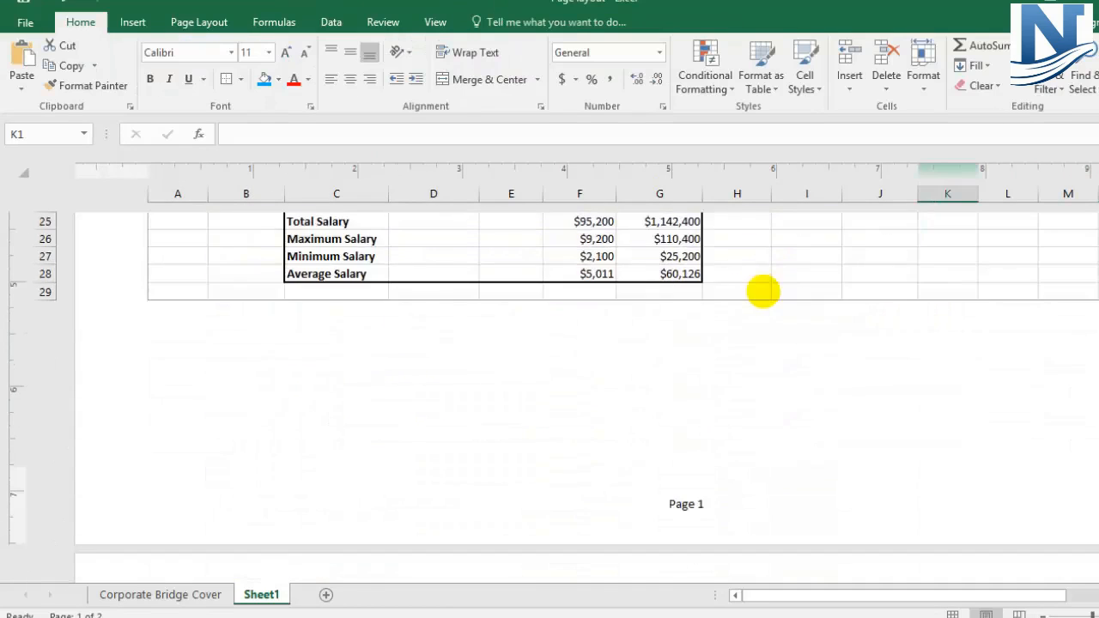
{"action": "left_click", "coordinate": [694, 452]}
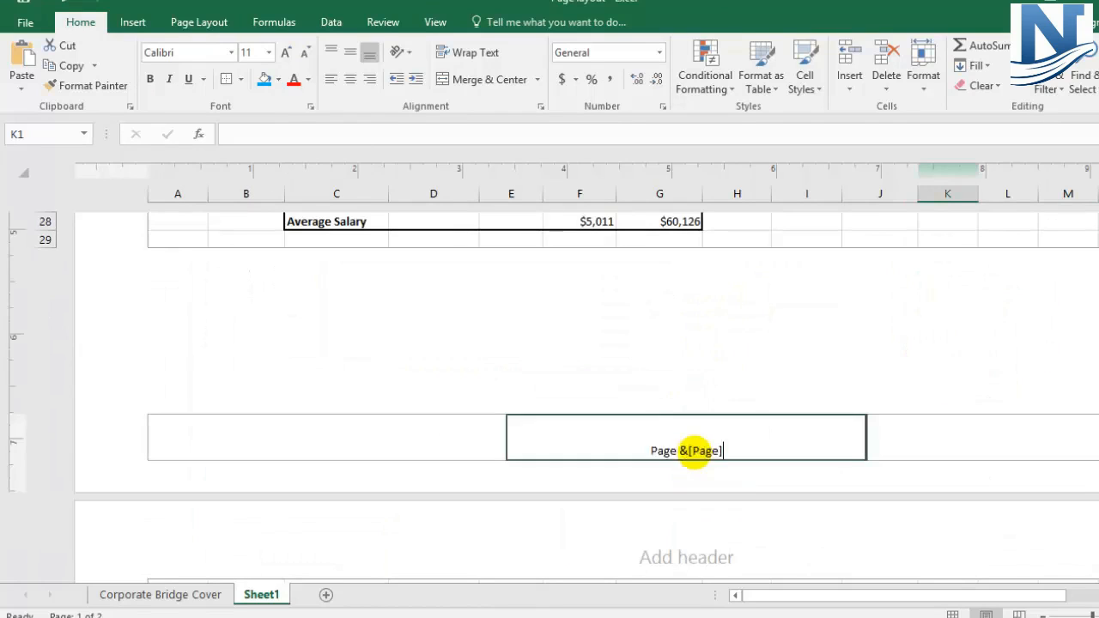
{"action": "key", "text": "Delete"}
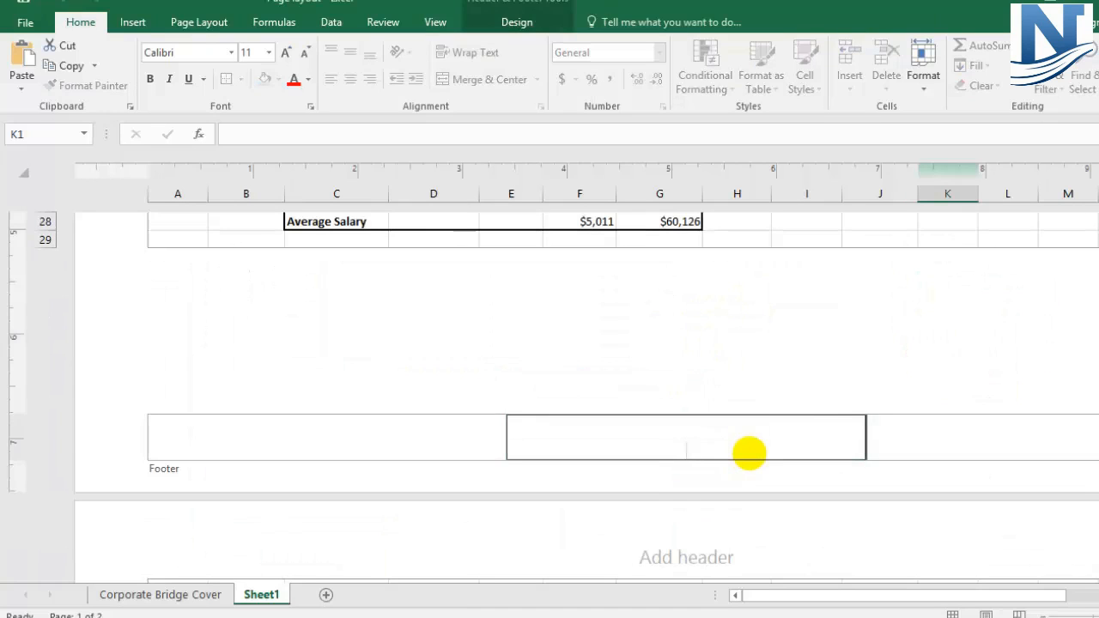
{"action": "left_click", "coordinate": [670, 484]}
- Review the header and footer areas and the contents of both pages in Page Layout view
{"action": "scroll", "coordinate": [674, 482], "scroll_direction": "up", "scroll_amount": 6}
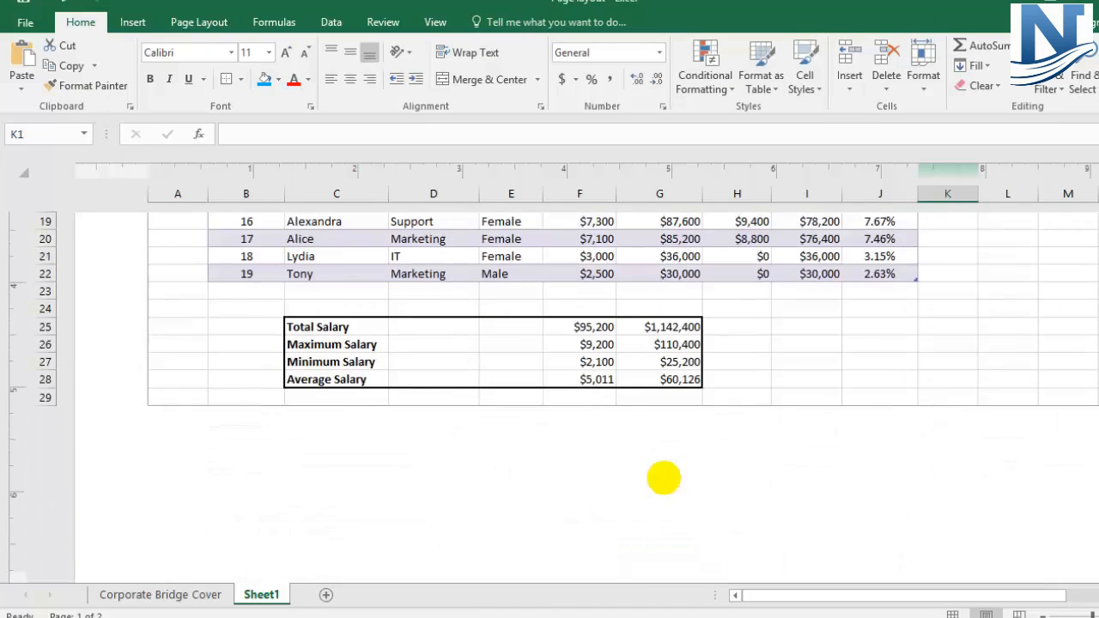
{"action": "scroll", "coordinate": [560, 331], "scroll_direction": "up", "scroll_amount": 8}
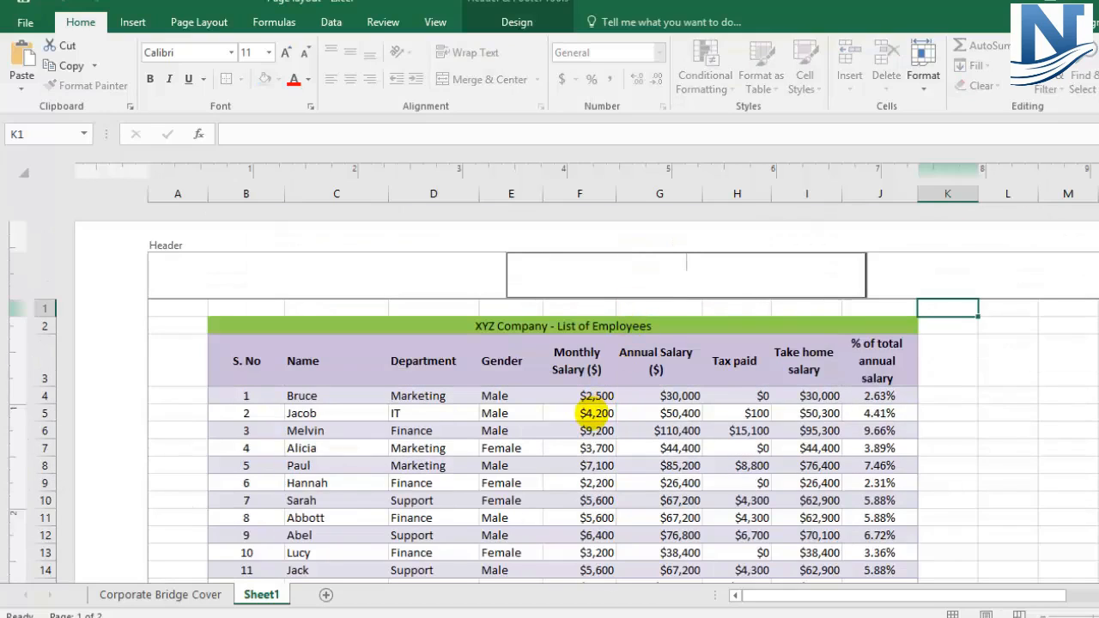
{"action": "left_click", "coordinate": [185, 413]}
{"action": "scroll", "coordinate": [184, 411], "scroll_direction": "down", "scroll_amount": 8}
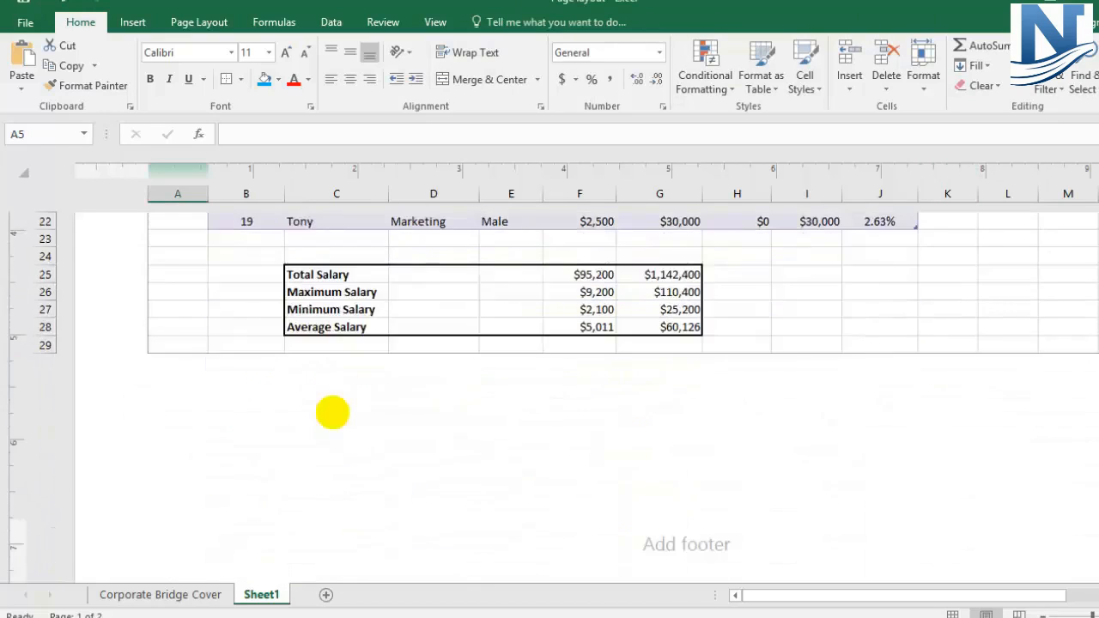
{"action": "scroll", "coordinate": [332, 413], "scroll_direction": "down", "scroll_amount": 3}
{"action": "scroll", "coordinate": [422, 418], "scroll_direction": "up", "scroll_amount": 1}
{"action": "left_click", "coordinate": [728, 311]}
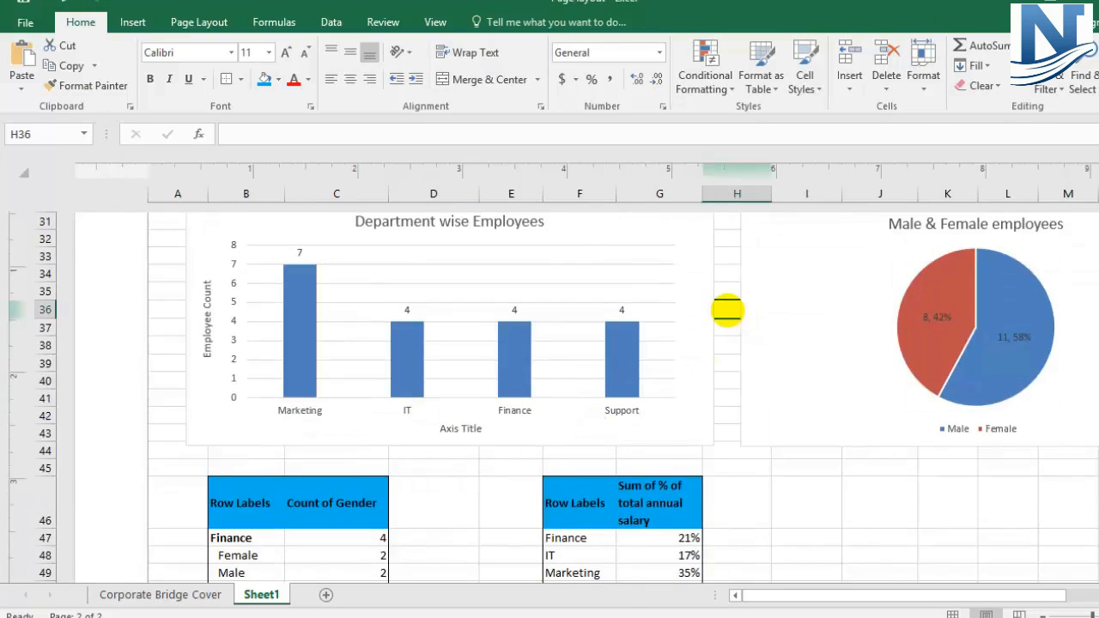
{"action": "scroll", "coordinate": [736, 527], "scroll_direction": "up", "scroll_amount": 1}
{"action": "scroll", "coordinate": [736, 515], "scroll_direction": "down", "scroll_amount": 6}
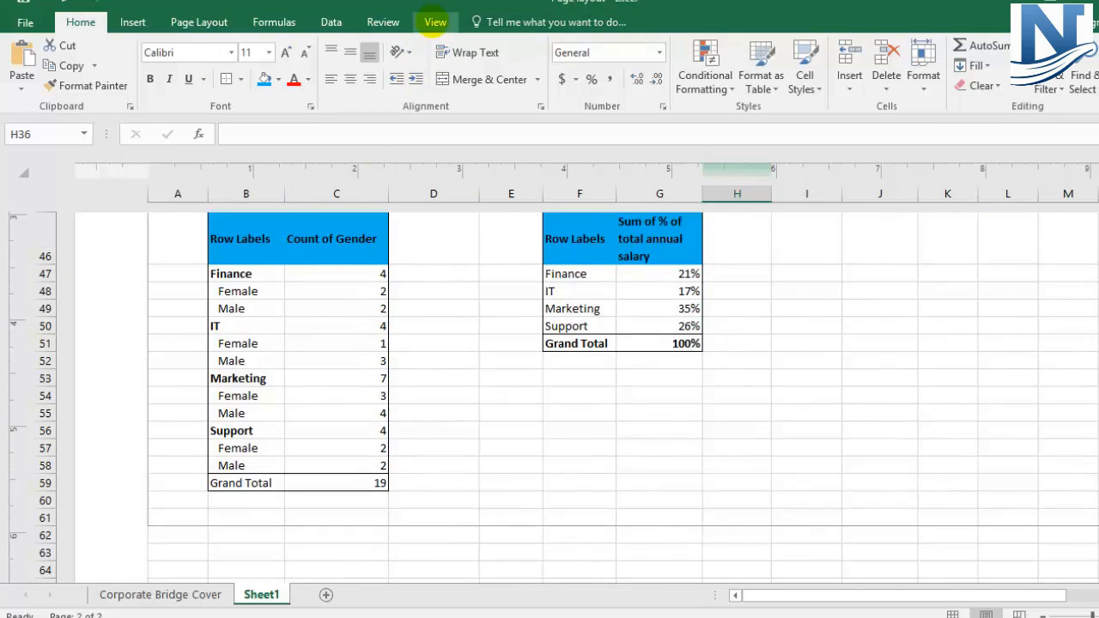
- Return the worksheet to Page Break Preview and bring the first page's lower page break into view
{"action": "left_click", "coordinate": [432, 22]}
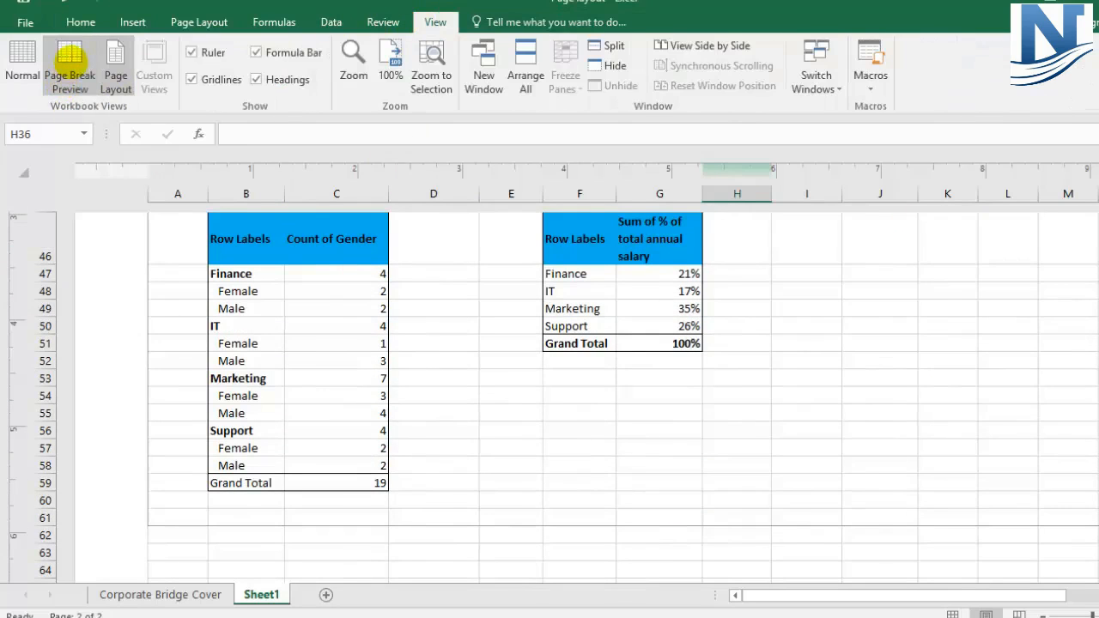
{"action": "left_click", "coordinate": [70, 56]}
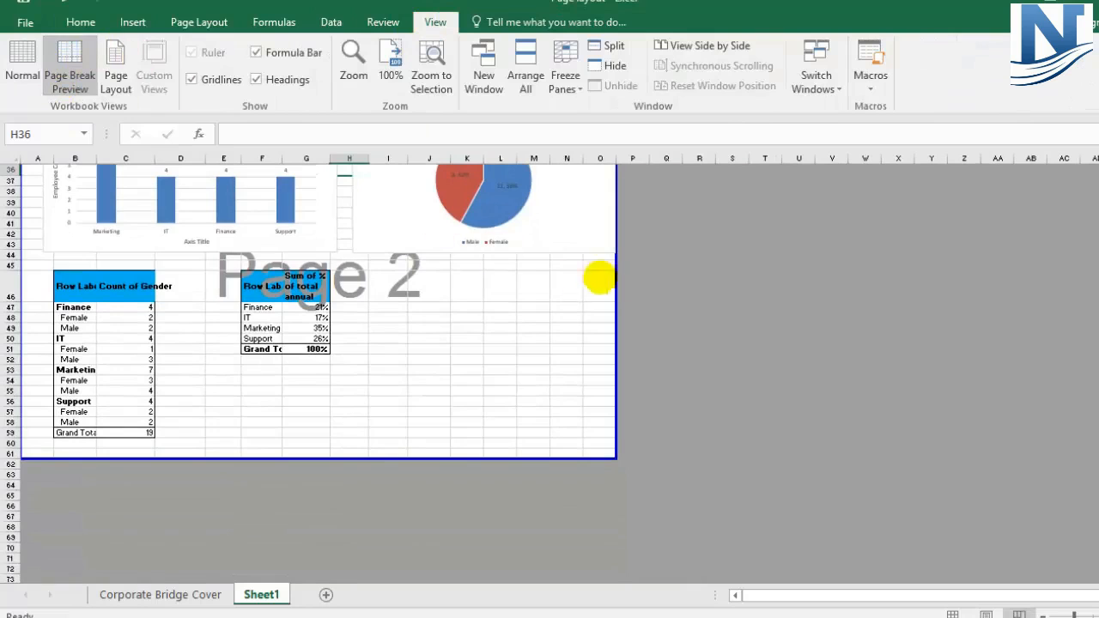
{"action": "scroll", "coordinate": [549, 273], "scroll_direction": "up", "scroll_amount": 12}
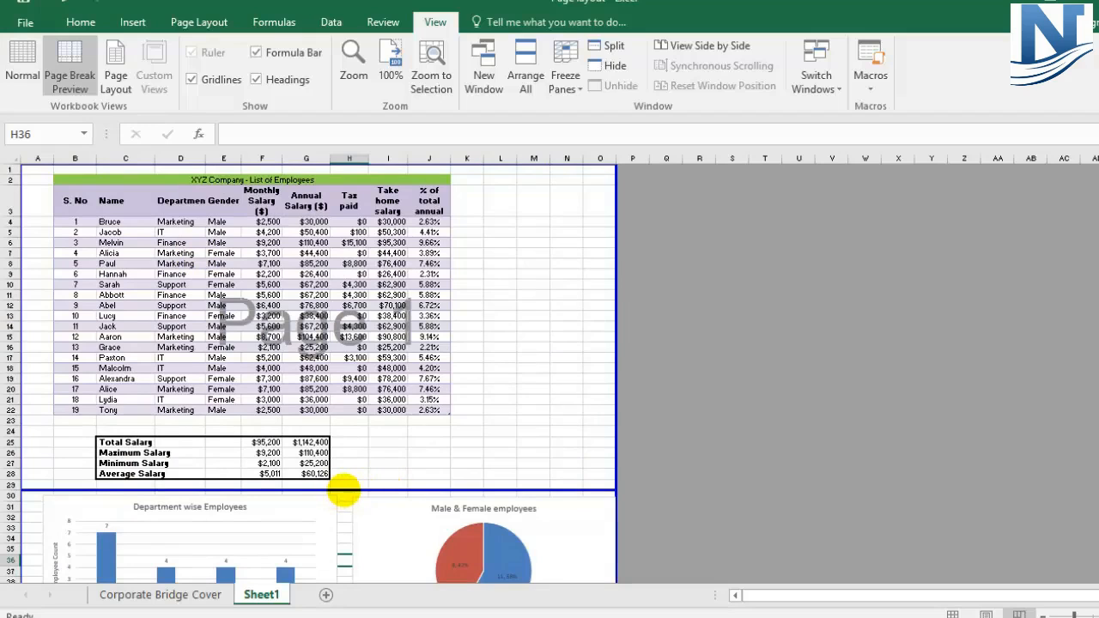
- Move the page break below the salary summary down to row 44, just beneath the two charts
{"action": "left_click_drag", "start_coordinate": [344, 490], "coordinate": [349, 436]}
{"action": "scroll", "coordinate": [475, 410], "scroll_direction": "down", "scroll_amount": 1}
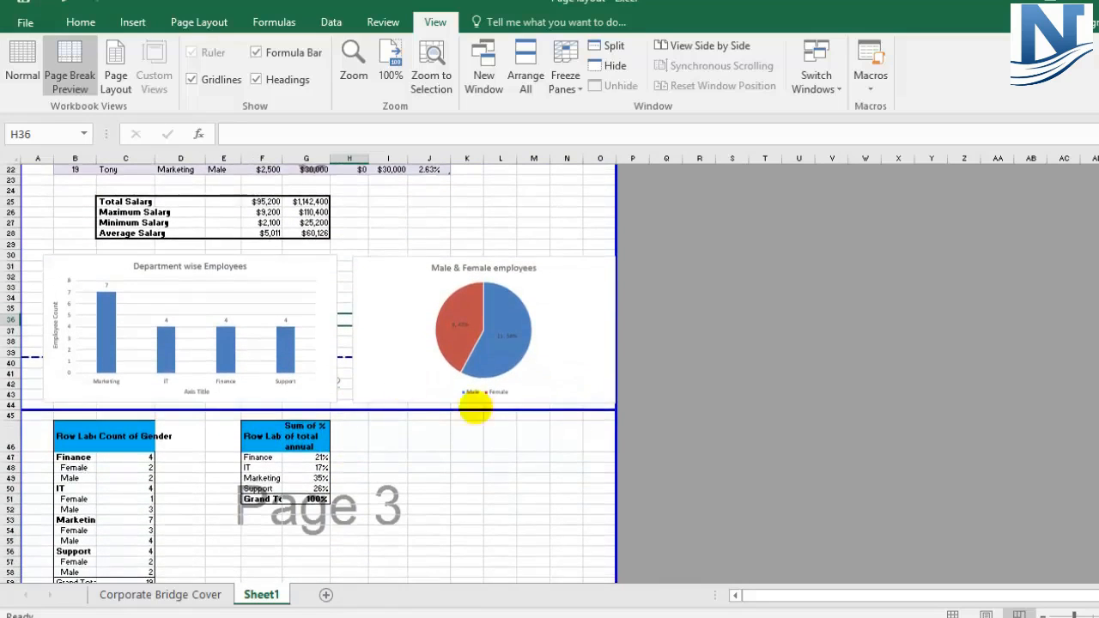
{"action": "scroll", "coordinate": [475, 409], "scroll_direction": "down", "scroll_amount": 2}
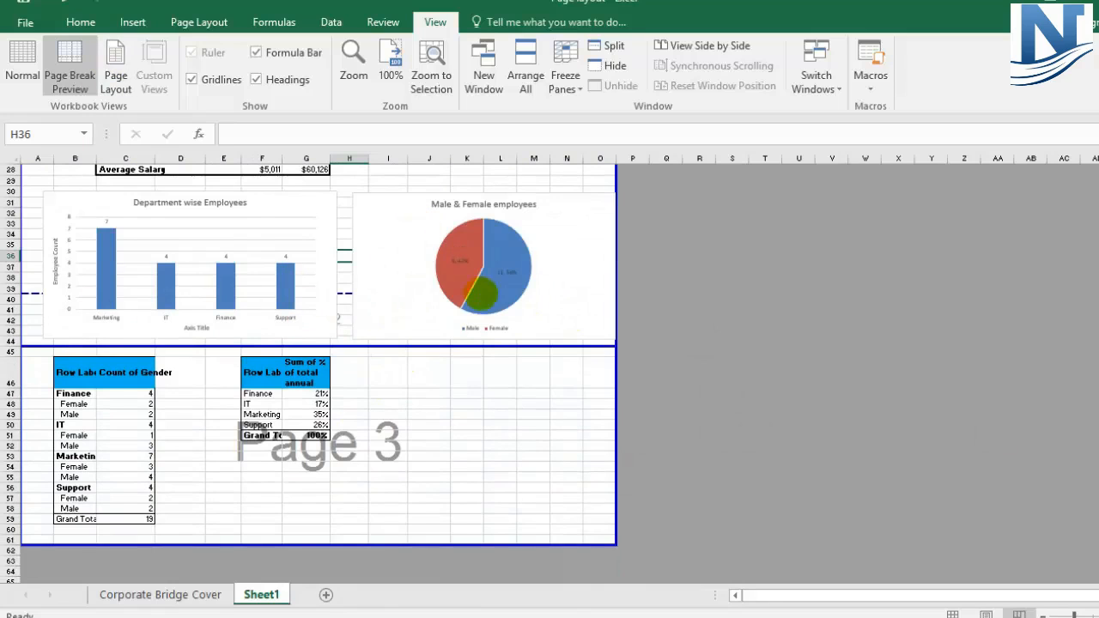
{"action": "scroll", "coordinate": [368, 346], "scroll_direction": "up", "scroll_amount": 3}
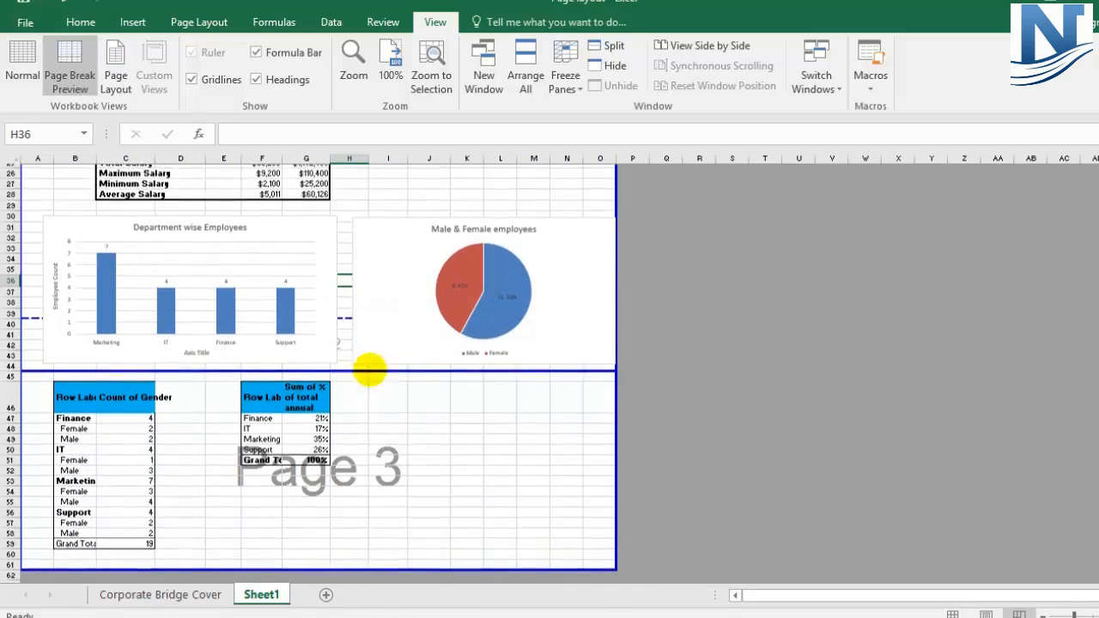
{"action": "scroll", "coordinate": [300, 359], "scroll_direction": "up", "scroll_amount": 3}
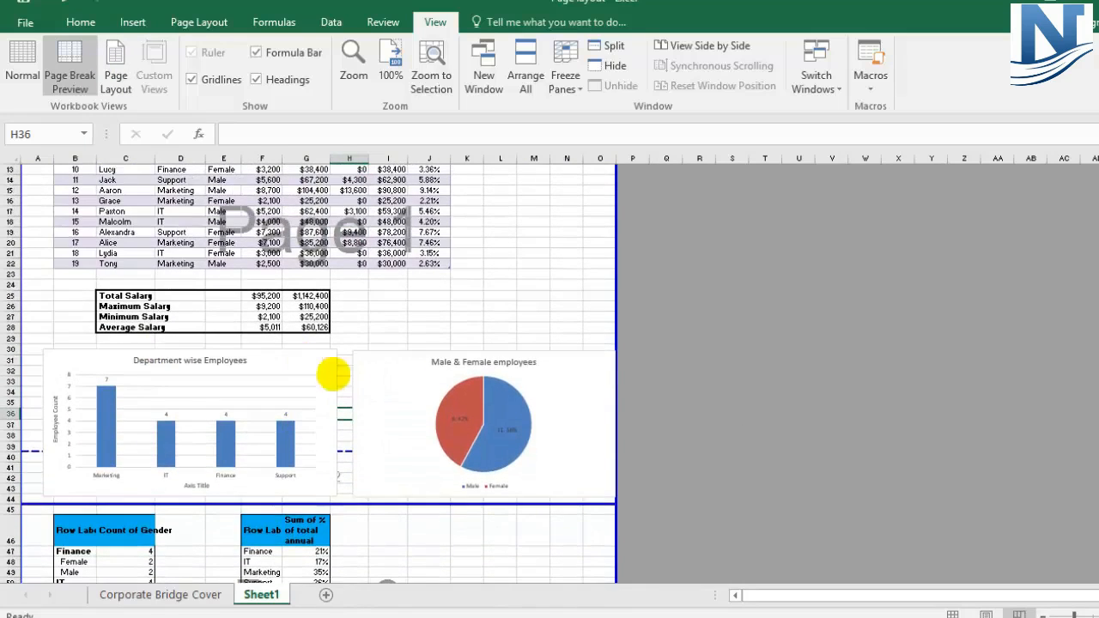
{"action": "scroll", "coordinate": [331, 309], "scroll_direction": "down", "scroll_amount": 3}
{"action": "left_click", "coordinate": [463, 511]}
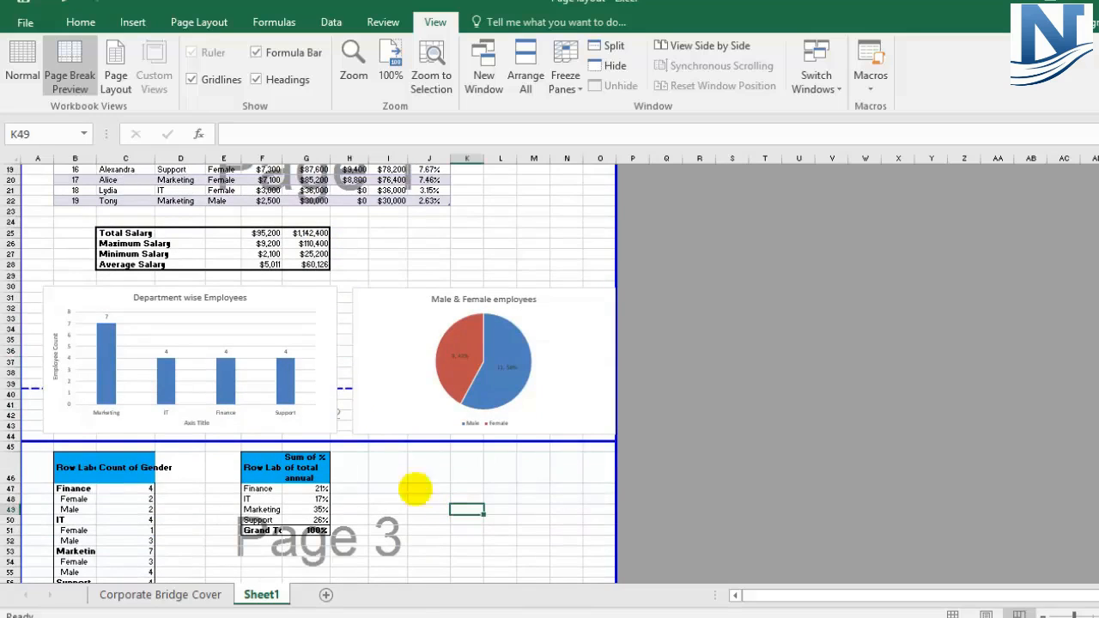
- Check the print preview through page 3 with the moved page break, and return to the worksheet
{"action": "left_click", "coordinate": [25, 22]}
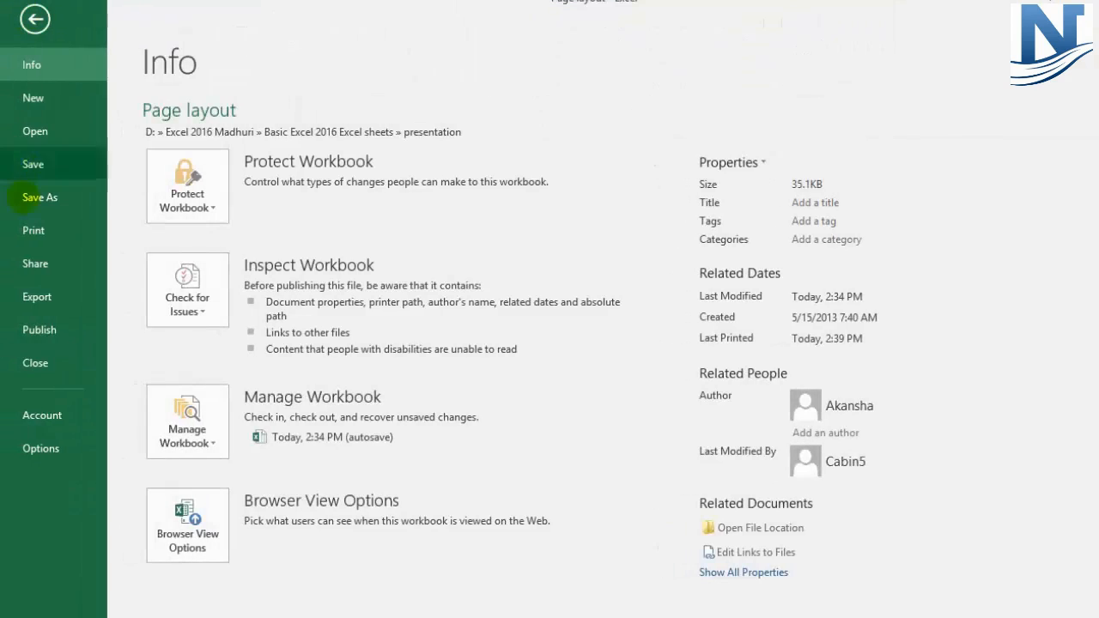
{"action": "left_click", "coordinate": [33, 230]}
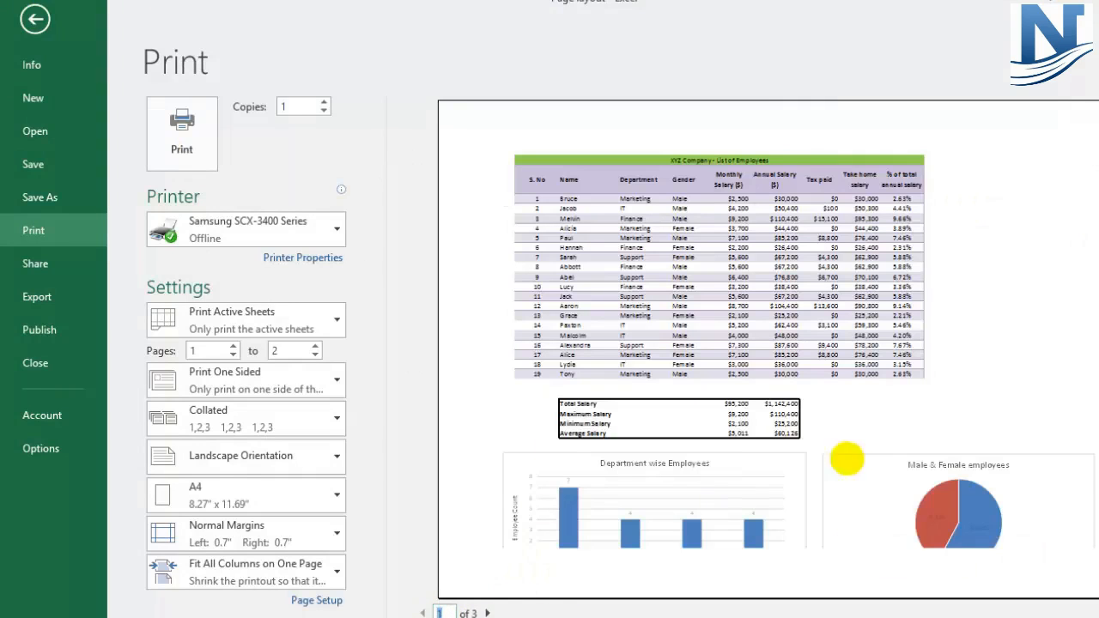
{"action": "left_click", "coordinate": [487, 612]}
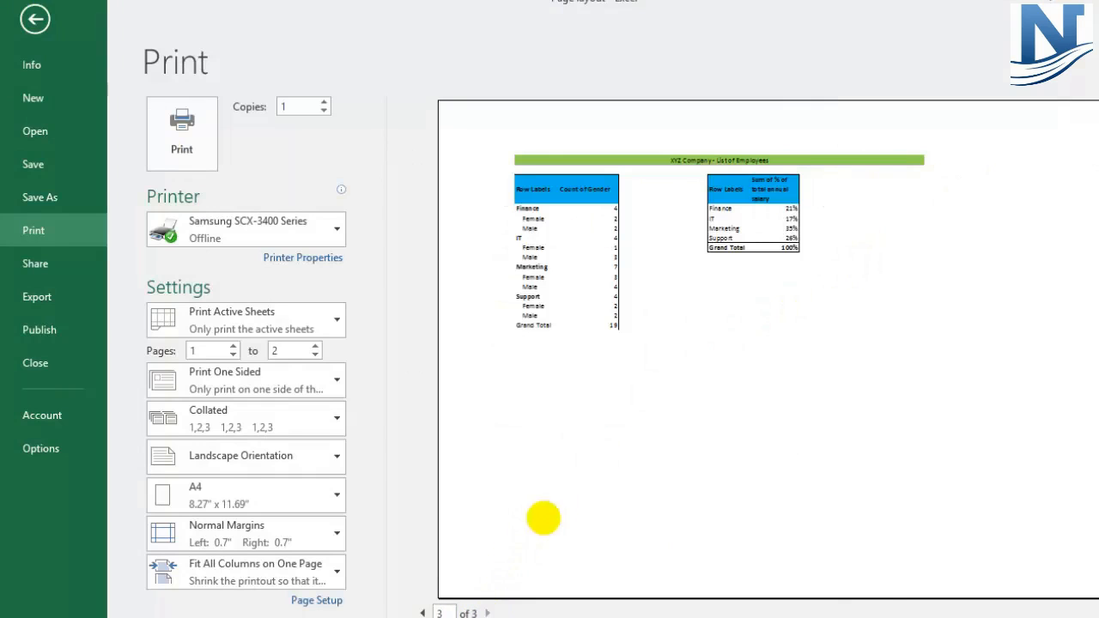
{"action": "left_click", "coordinate": [36, 18]}
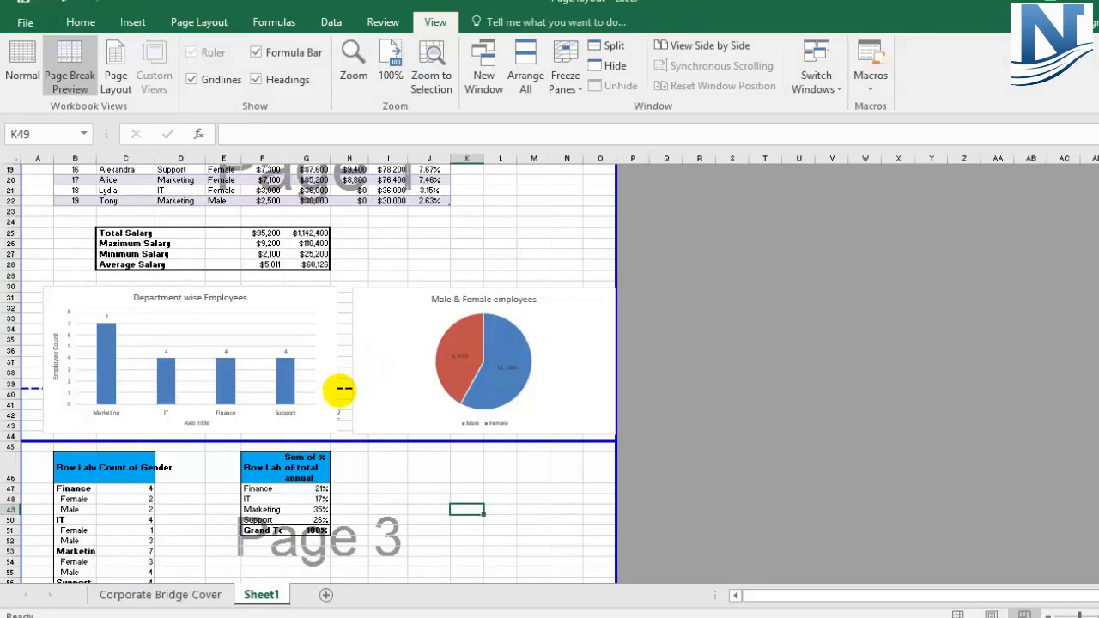
- Move the page break beneath the charts back up to row 29, between the salary summary and the charts
{"action": "left_click_drag", "start_coordinate": [347, 440], "coordinate": [341, 221]}
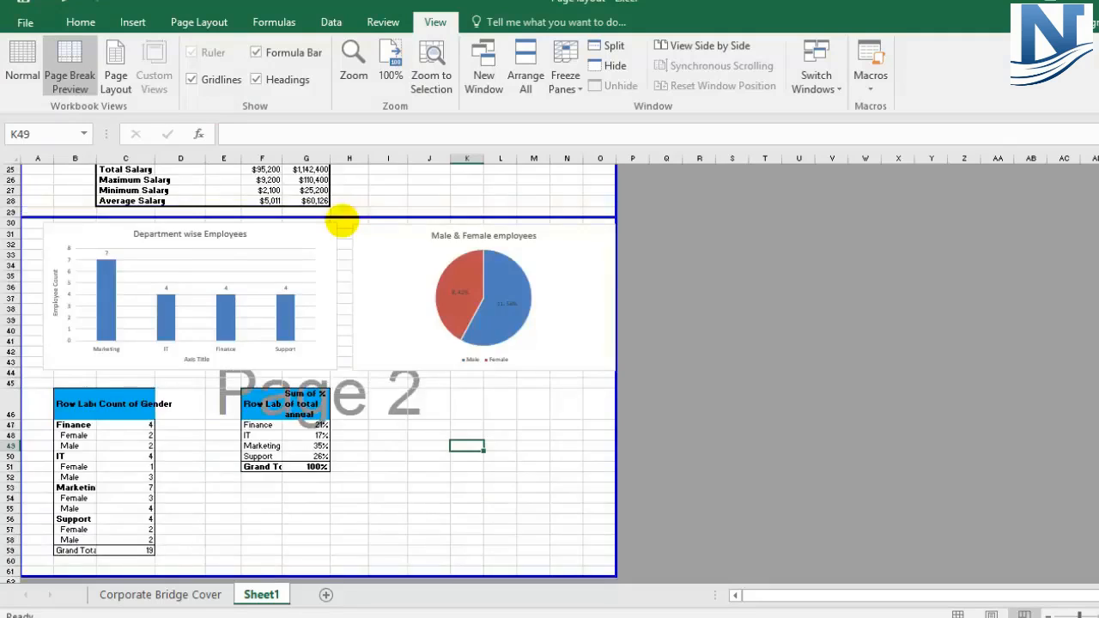
{"action": "scroll", "coordinate": [420, 332], "scroll_direction": "up", "scroll_amount": 8}
{"action": "left_click", "coordinate": [498, 263]}
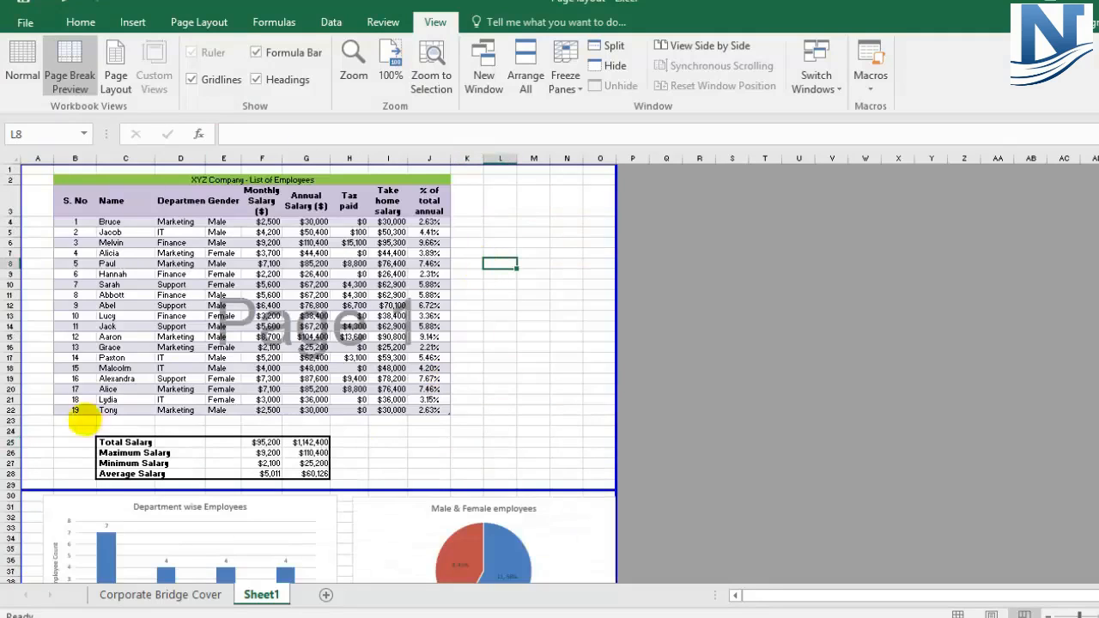
{"action": "scroll", "coordinate": [246, 381], "scroll_direction": "down", "scroll_amount": 6}
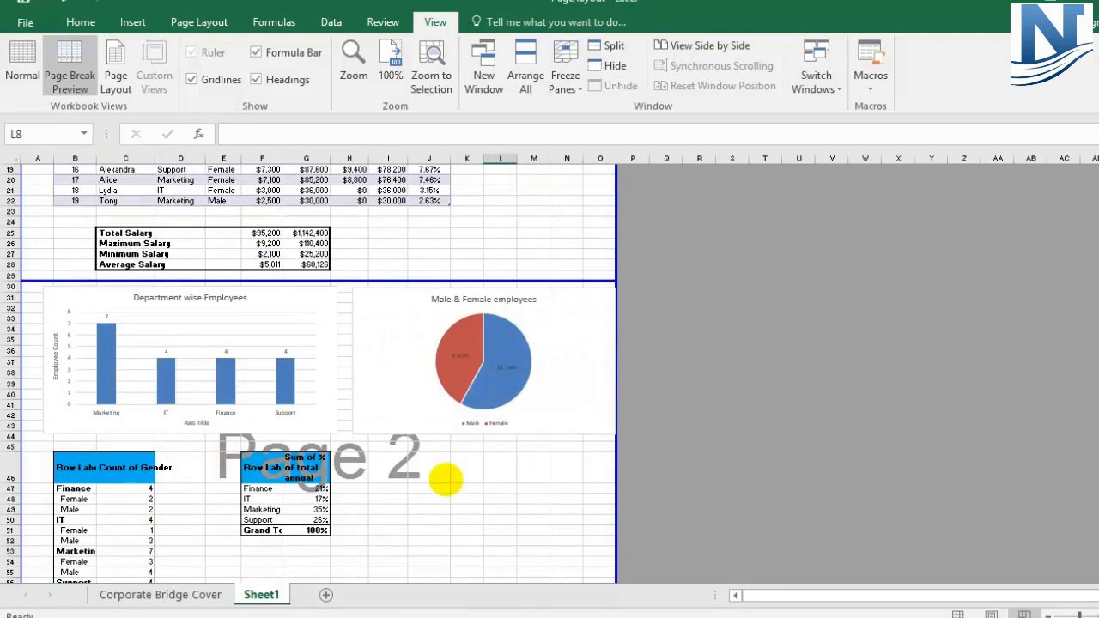
{"action": "scroll", "coordinate": [446, 474], "scroll_direction": "down", "scroll_amount": 2}
{"action": "left_click", "coordinate": [428, 457]}
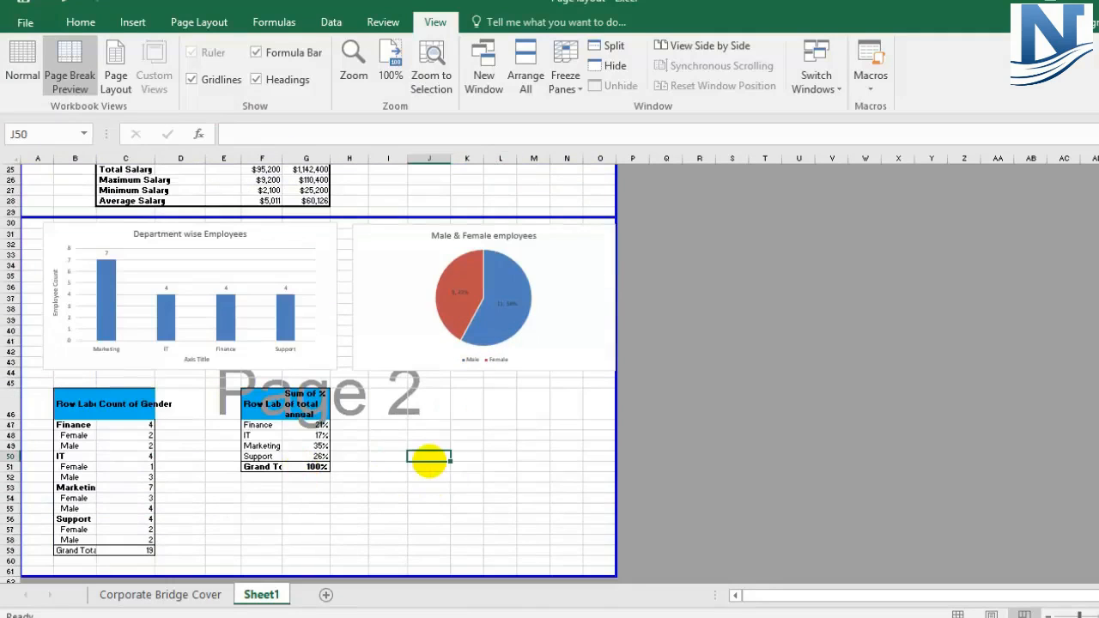
- Check both pages of the printout in the print preview, and return to the worksheet
{"action": "left_click", "coordinate": [26, 19]}
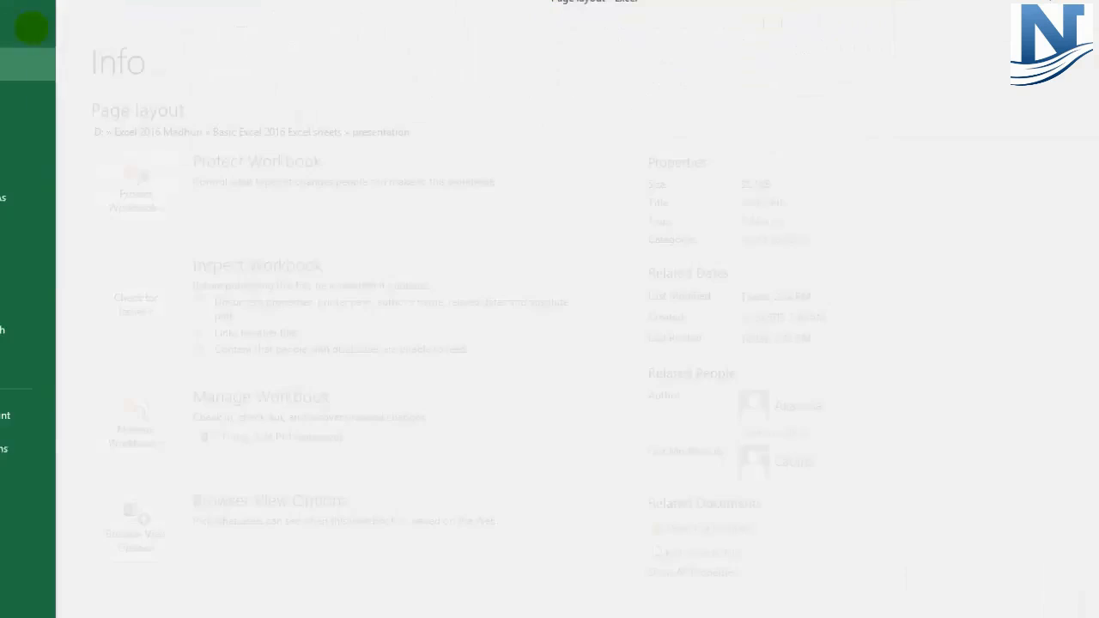
{"action": "left_click", "coordinate": [34, 230]}
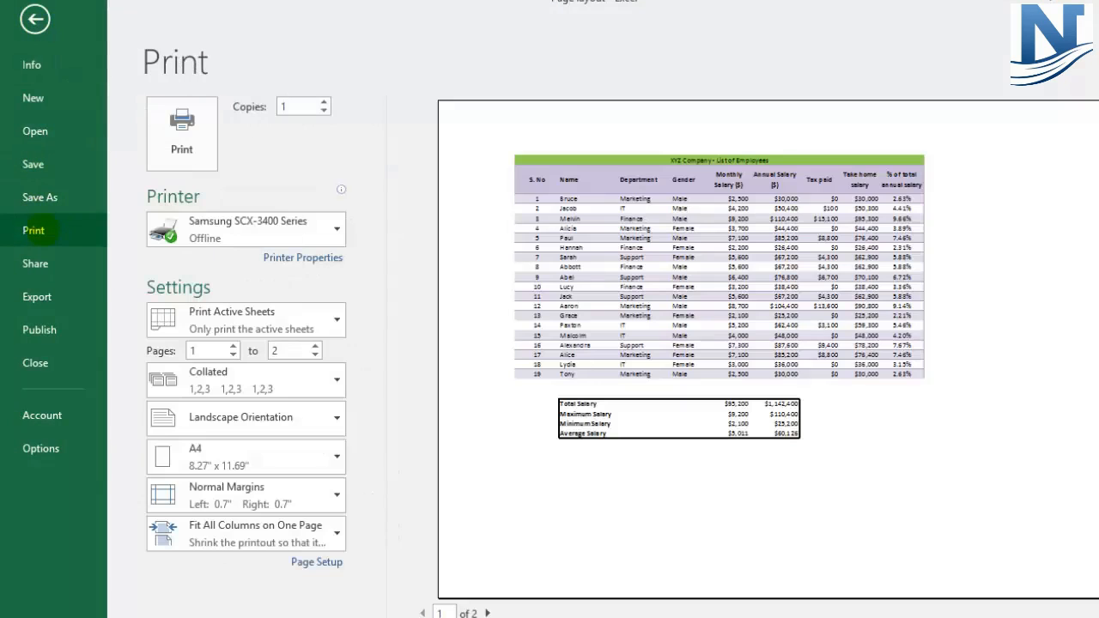
{"action": "scroll", "coordinate": [796, 446], "scroll_direction": "down", "scroll_amount": 2}
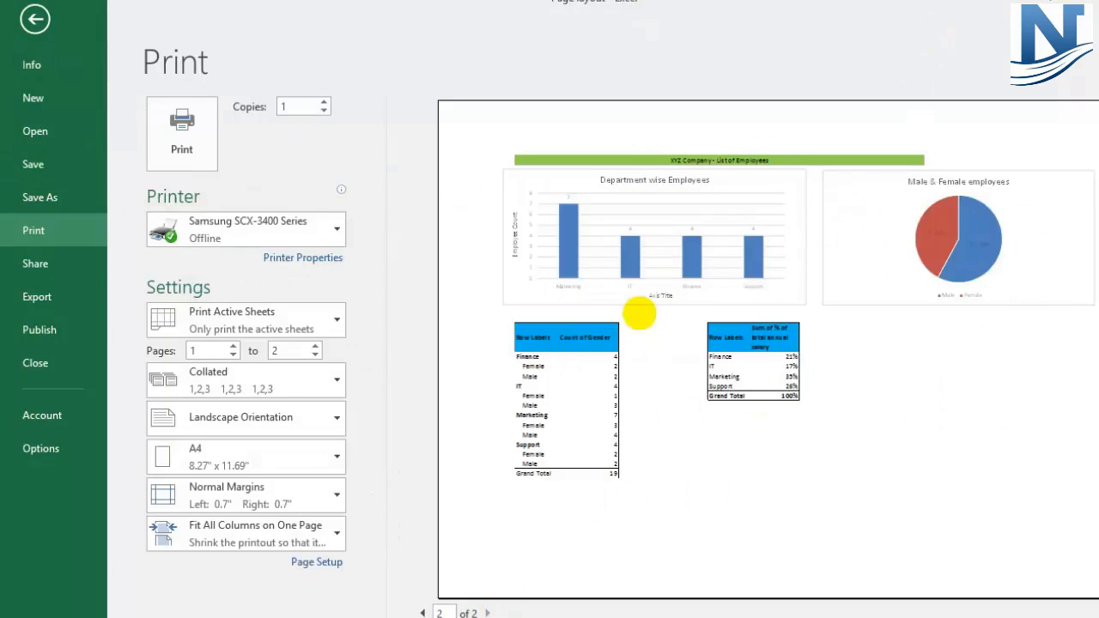
{"action": "left_click", "coordinate": [35, 18]}
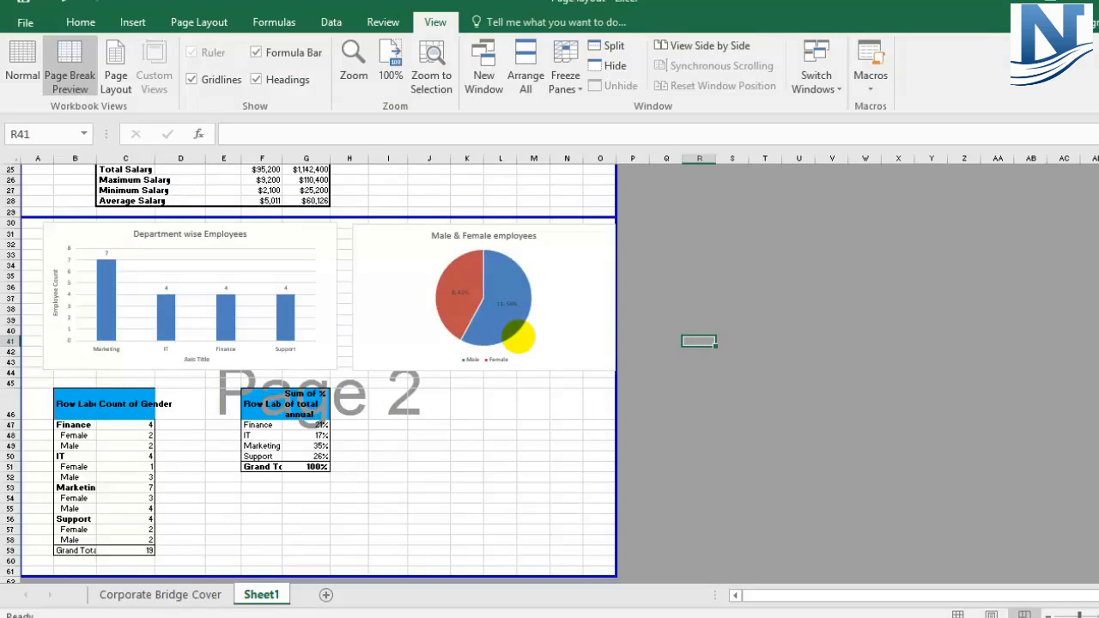
{"action": "mouse_move", "coordinate": [518, 336]}
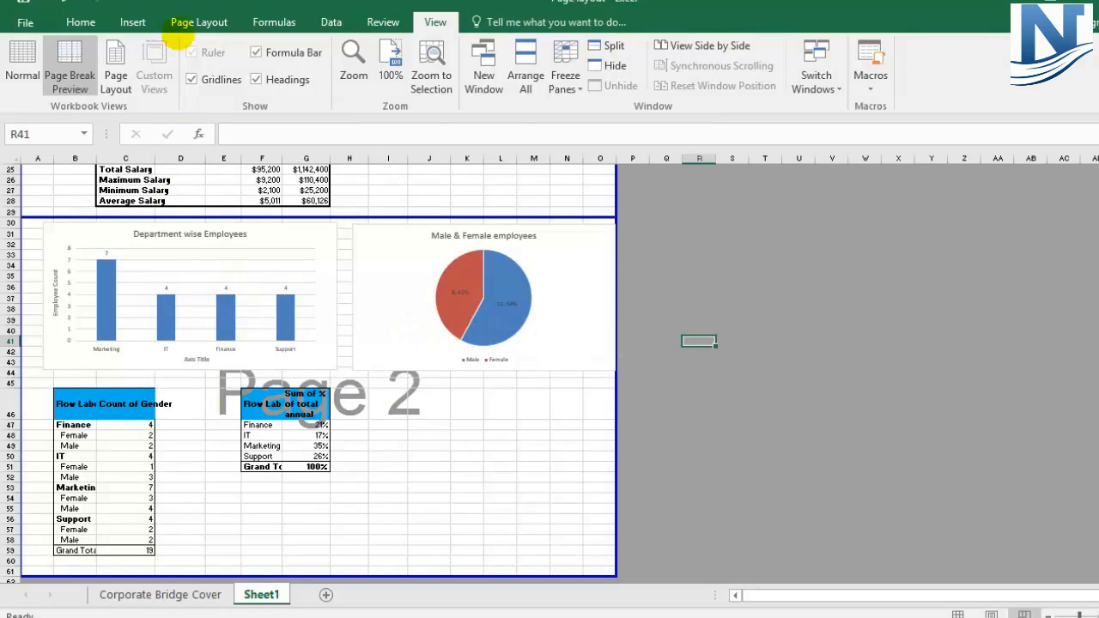
- Check the sheet's print title settings, close them without changes, and return the worksheet to Normal view
{"action": "left_click", "coordinate": [191, 24]}
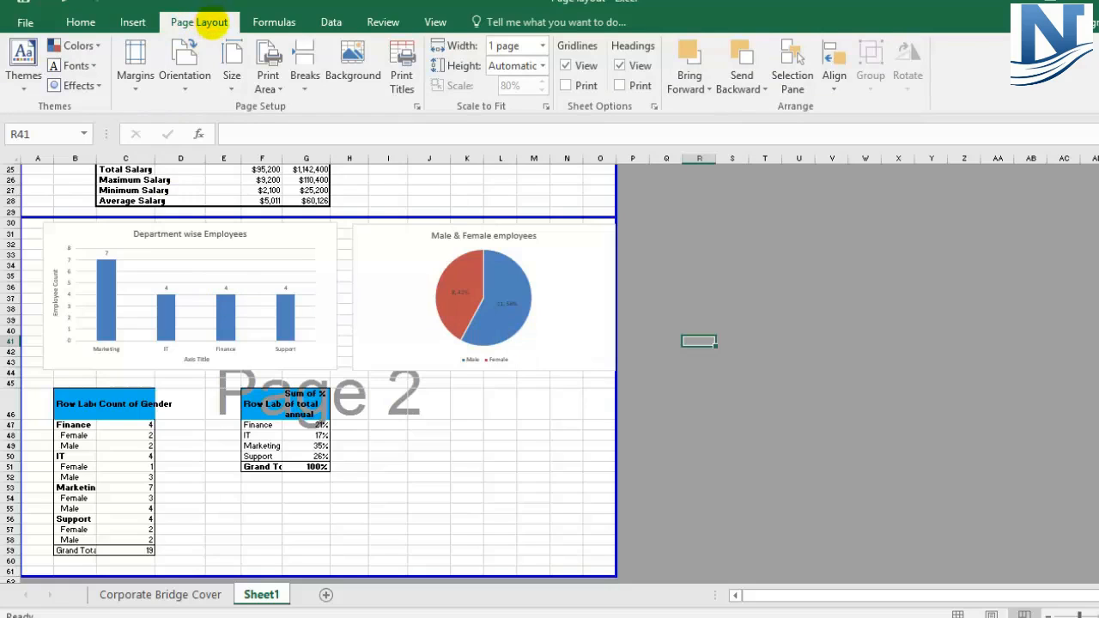
{"action": "left_click", "coordinate": [402, 60]}
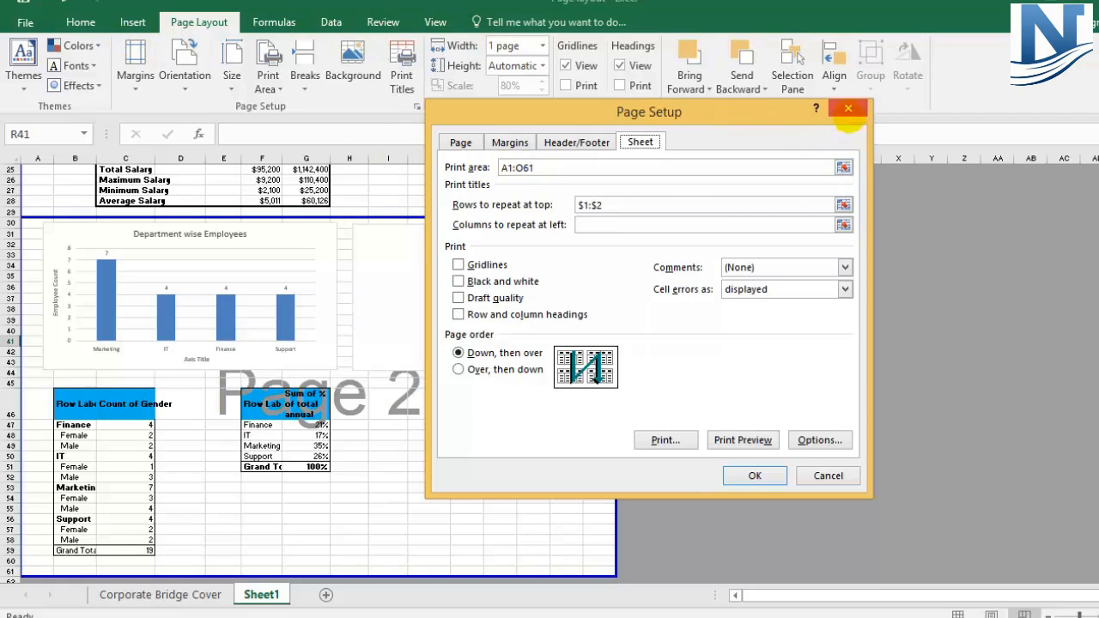
{"action": "left_click", "coordinate": [848, 108]}
{"action": "left_click", "coordinate": [436, 22]}
{"action": "left_click", "coordinate": [22, 60]}
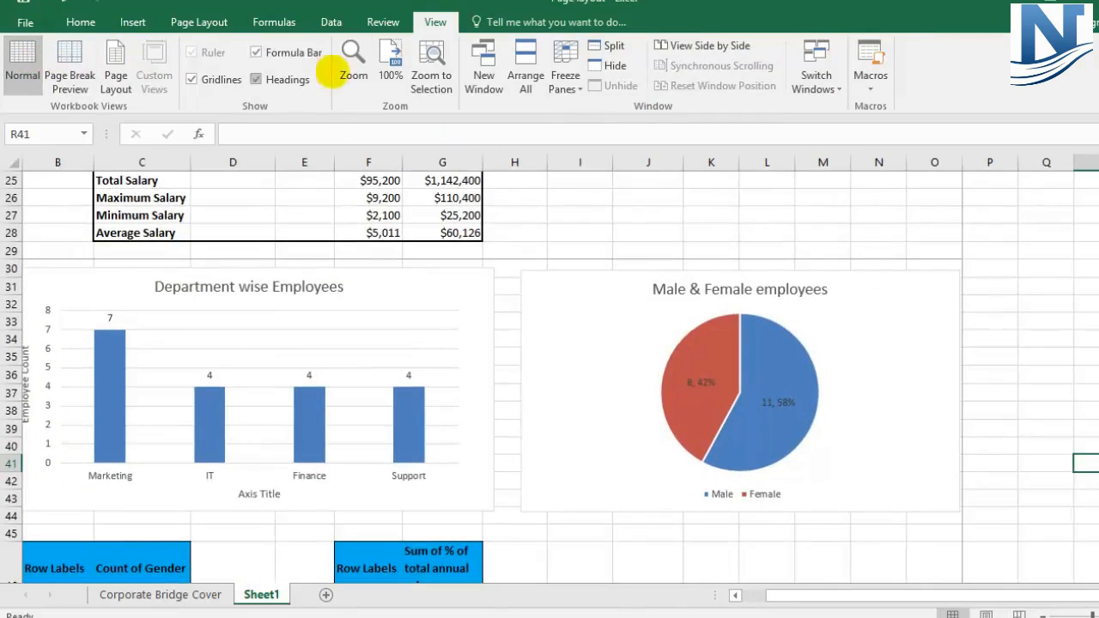
- Reselect rows 1 and 2 of the worksheet as the rows to repeat at the top of each printed page
{"action": "left_click", "coordinate": [199, 21]}
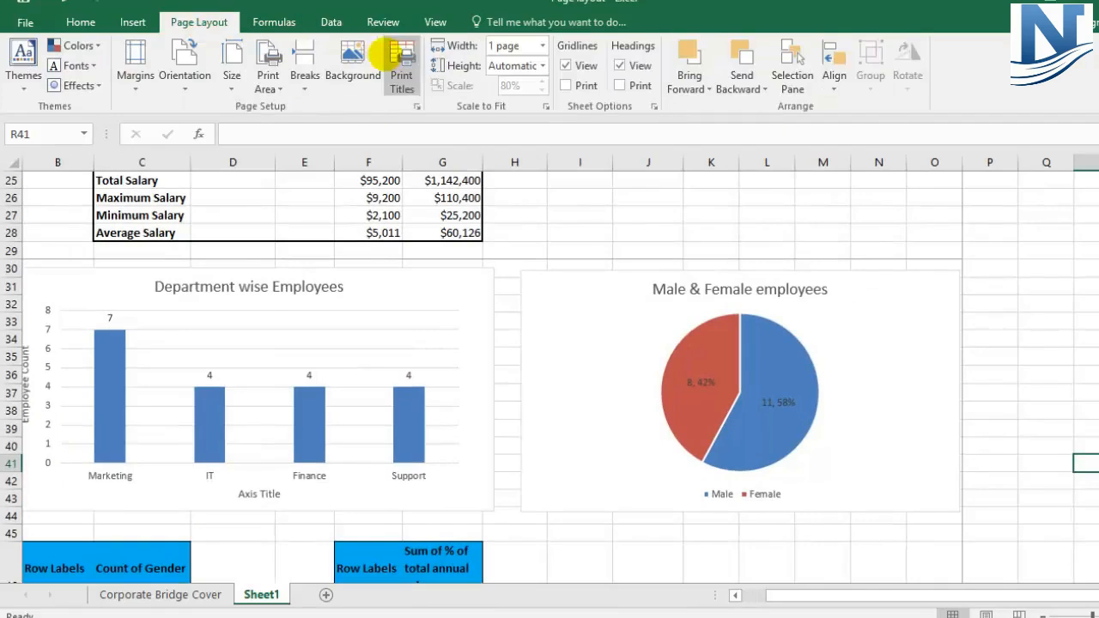
{"action": "left_click", "coordinate": [401, 55]}
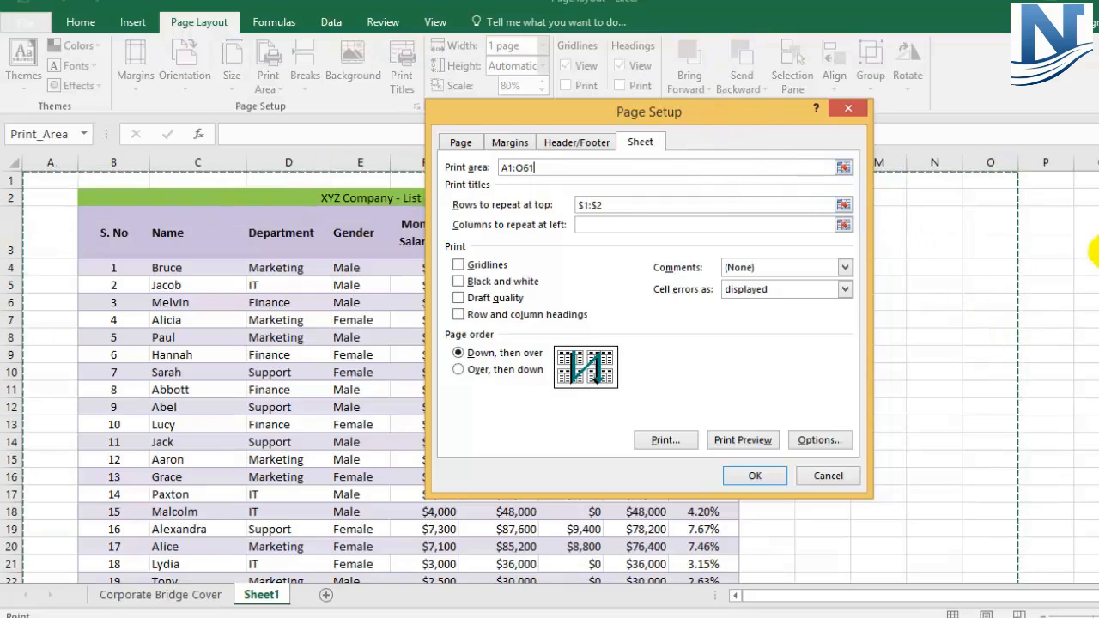
{"action": "left_click", "coordinate": [606, 204]}
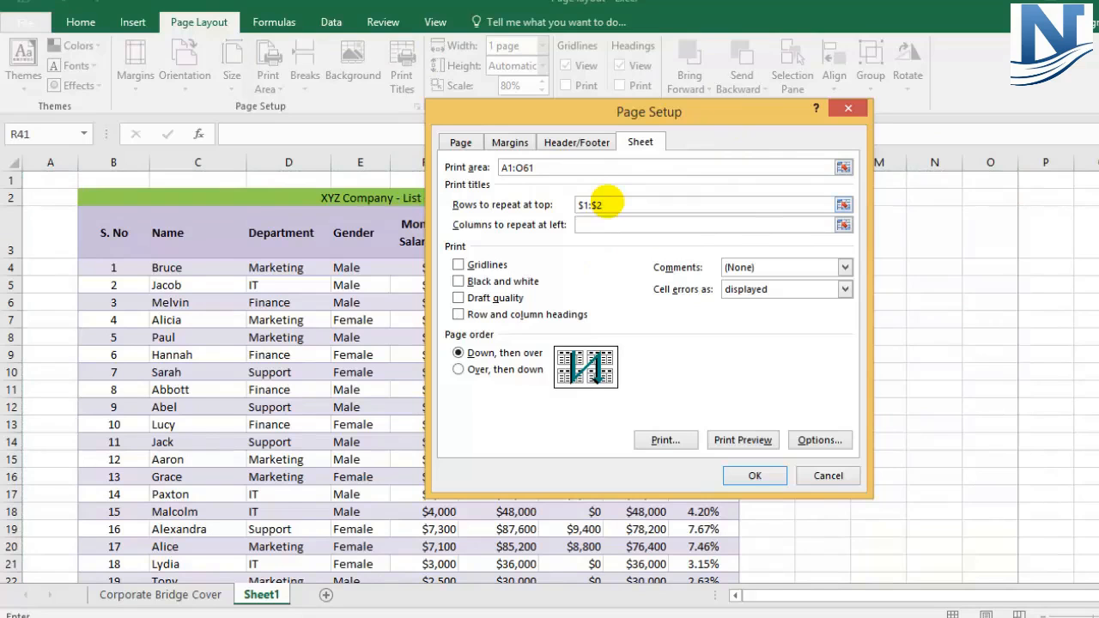
{"action": "left_click_drag", "start_coordinate": [559, 113], "coordinate": [831, 260]}
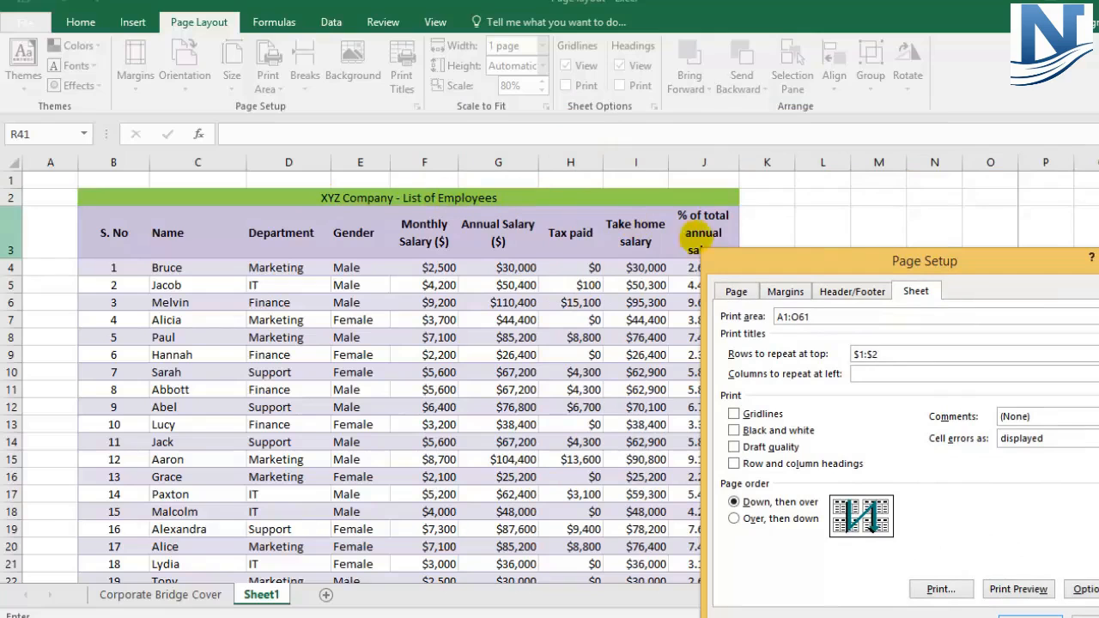
{"action": "left_click_drag", "start_coordinate": [794, 268], "coordinate": [715, 209]}
{"action": "left_click_drag", "start_coordinate": [790, 295], "coordinate": [739, 295]}
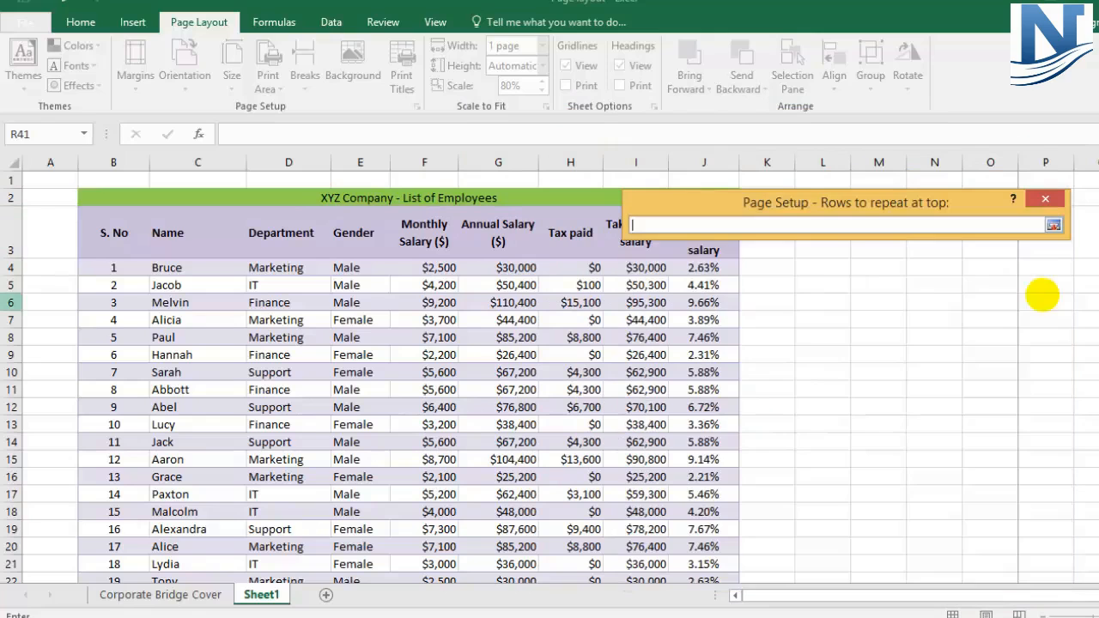
{"action": "left_click", "coordinate": [1041, 294]}
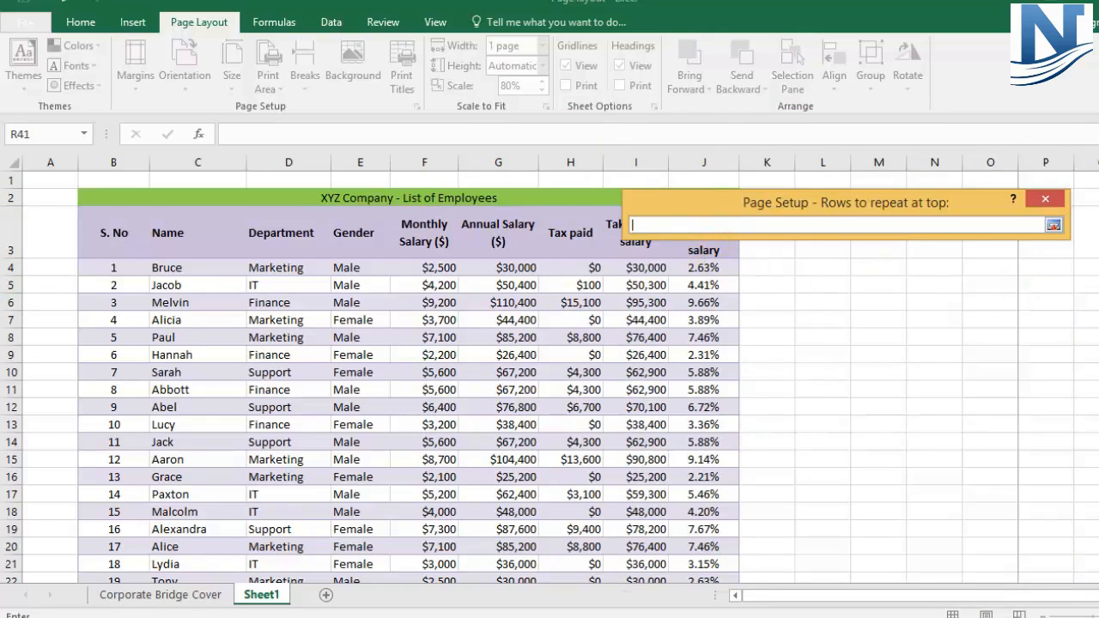
{"action": "left_click_drag", "start_coordinate": [10, 180], "coordinate": [10, 200]}
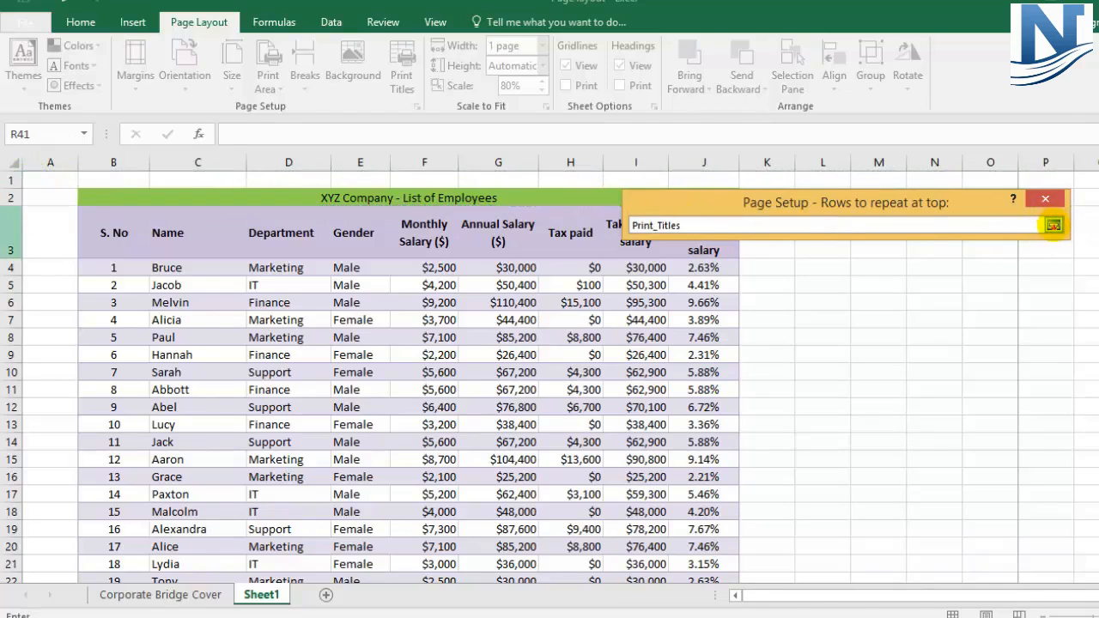
{"action": "left_click", "coordinate": [1053, 225]}
{"action": "left_click", "coordinate": [786, 316]}
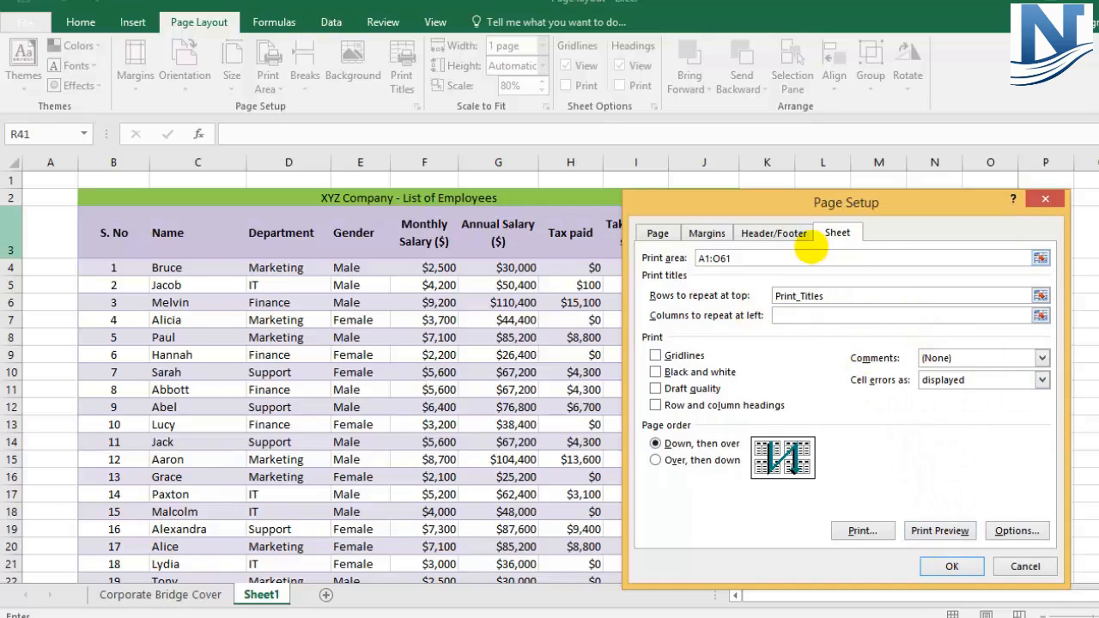
- Create a custom page header with "Confidential- Only for Internal Use" in its center section
{"action": "left_click", "coordinate": [788, 233]}
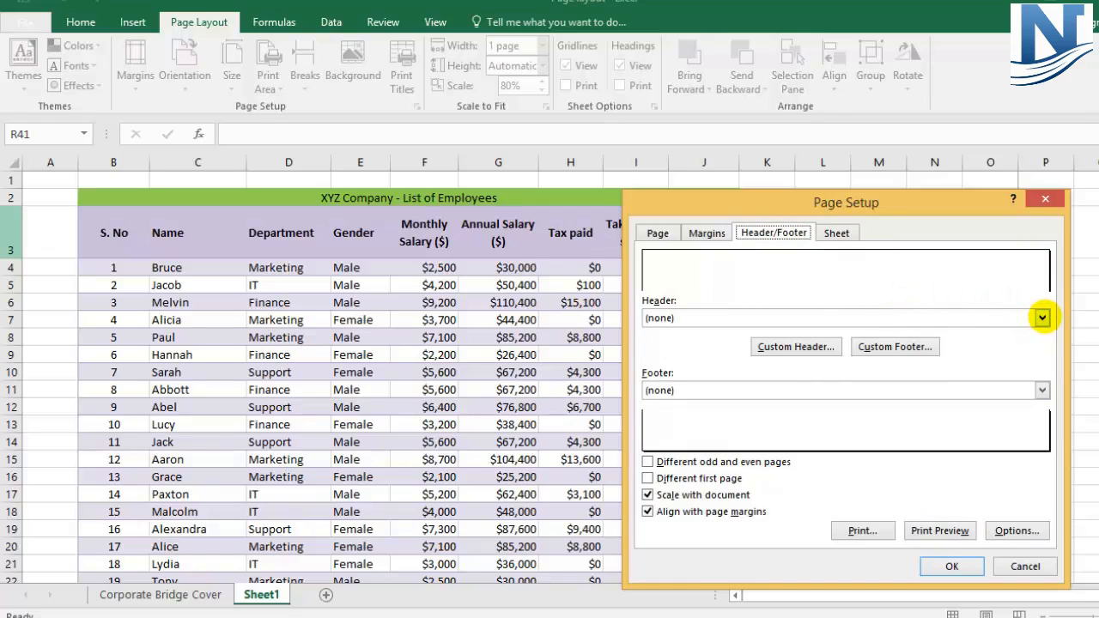
{"action": "left_click", "coordinate": [1042, 318]}
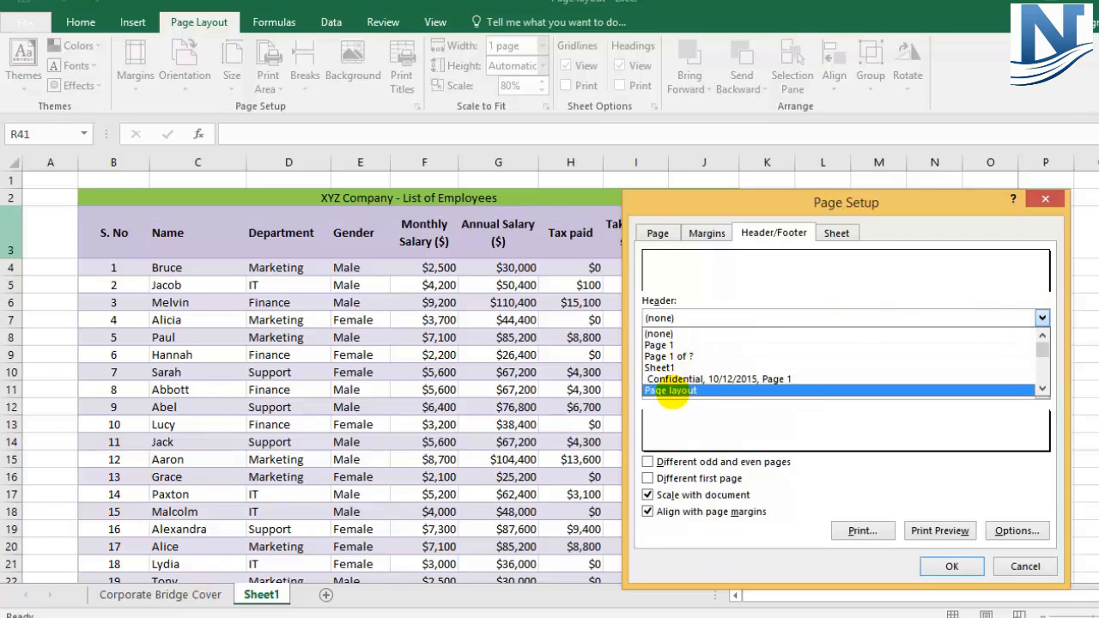
{"action": "left_click", "coordinate": [1042, 318]}
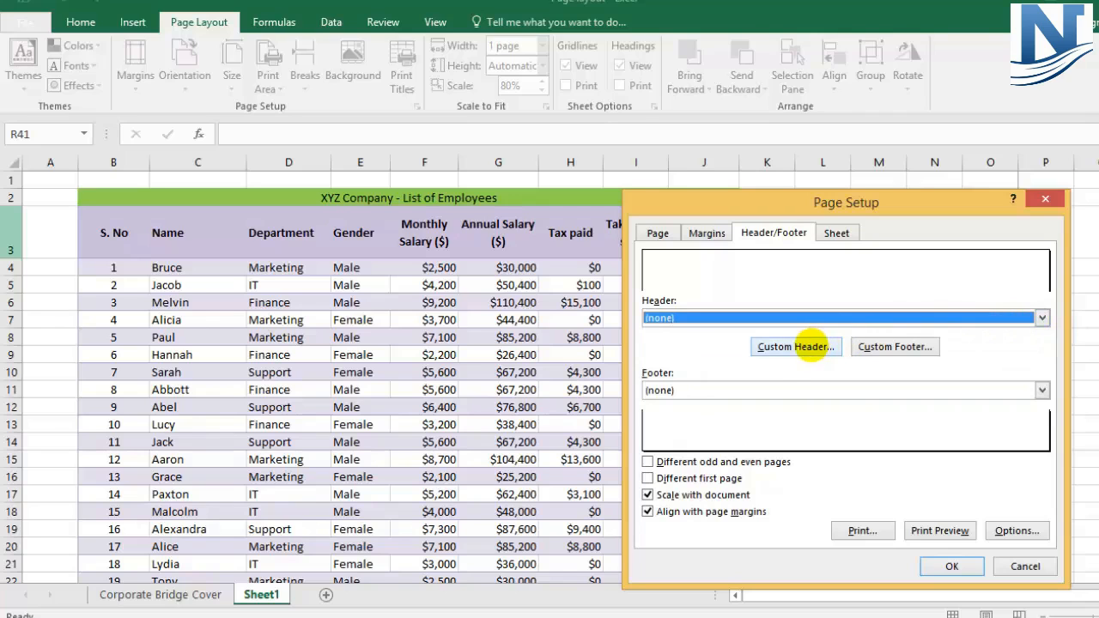
{"action": "left_click", "coordinate": [773, 347]}
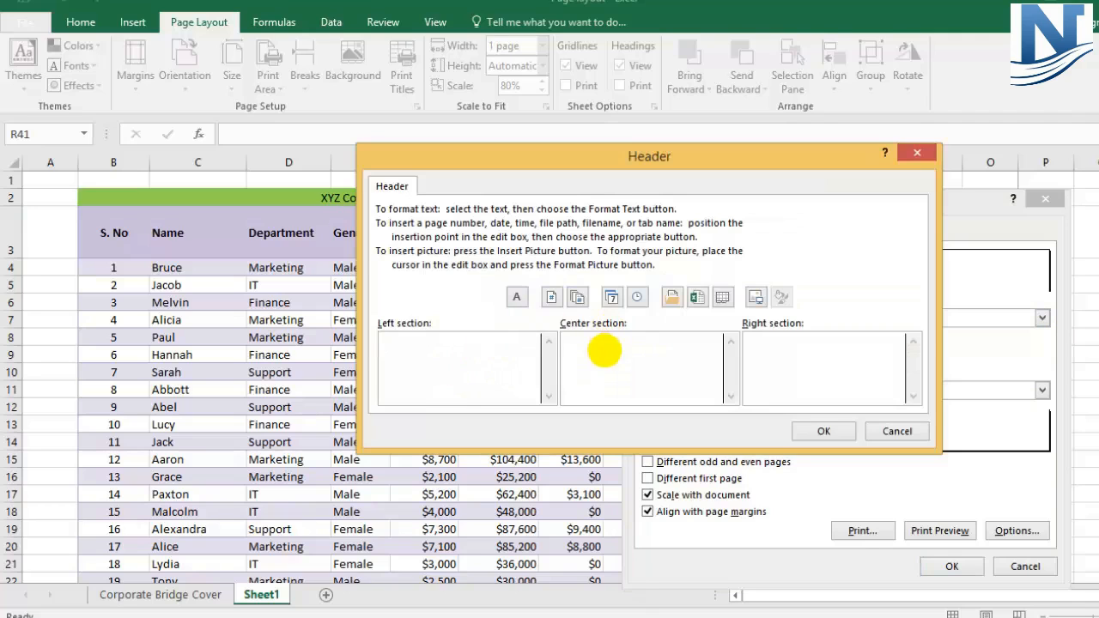
{"action": "left_click", "coordinate": [604, 351]}
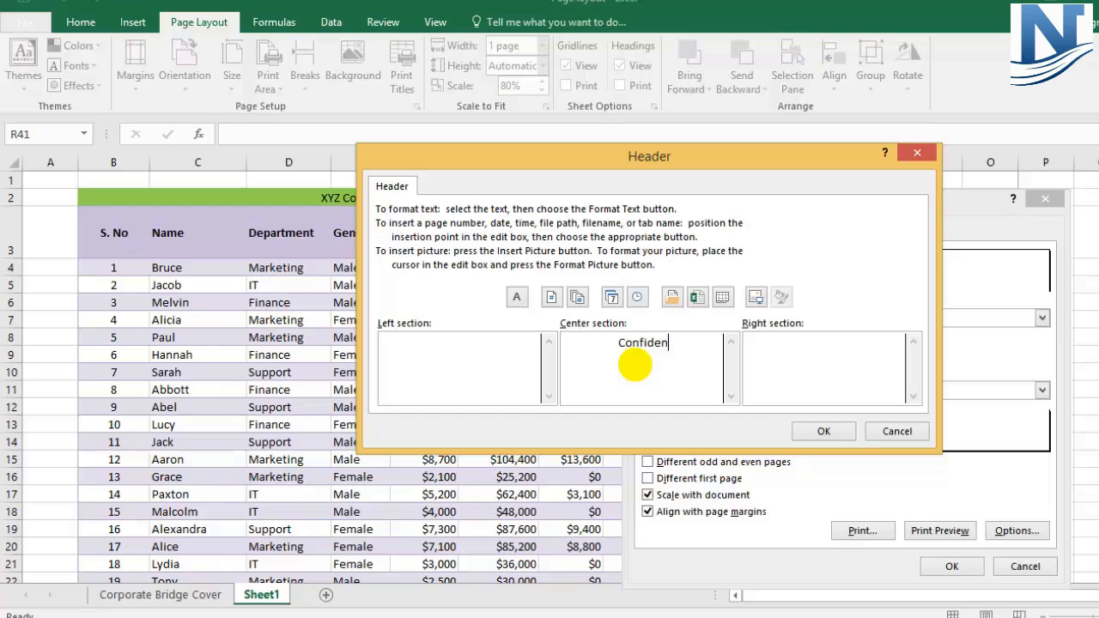
{"action": "type", "text": "Confidential- Onl"}
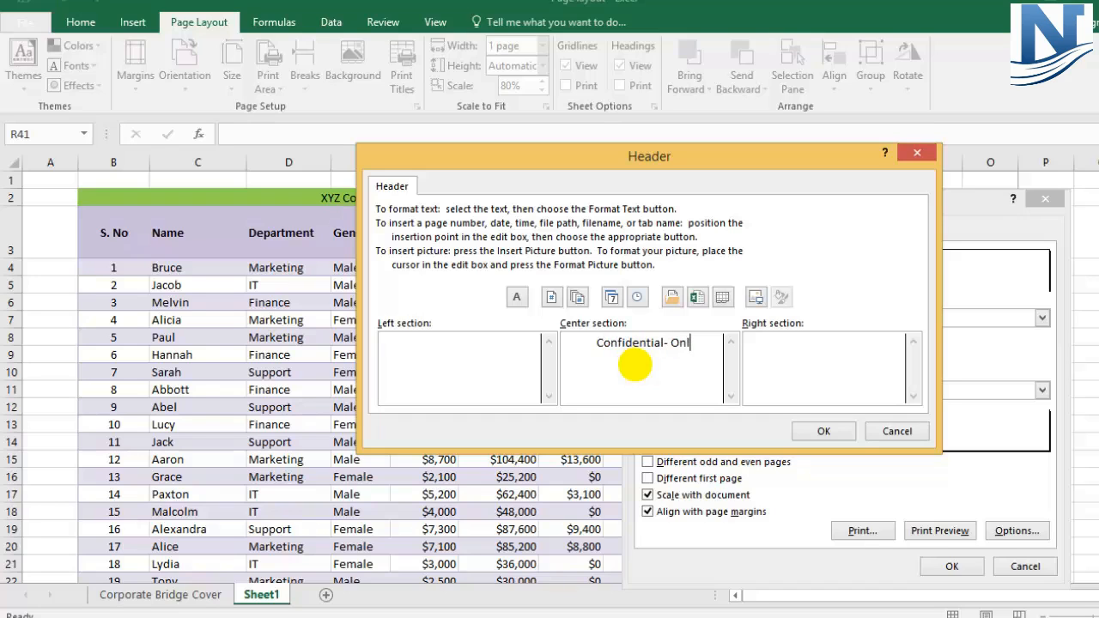
{"action": "type", "text": "y for Internal Use"}
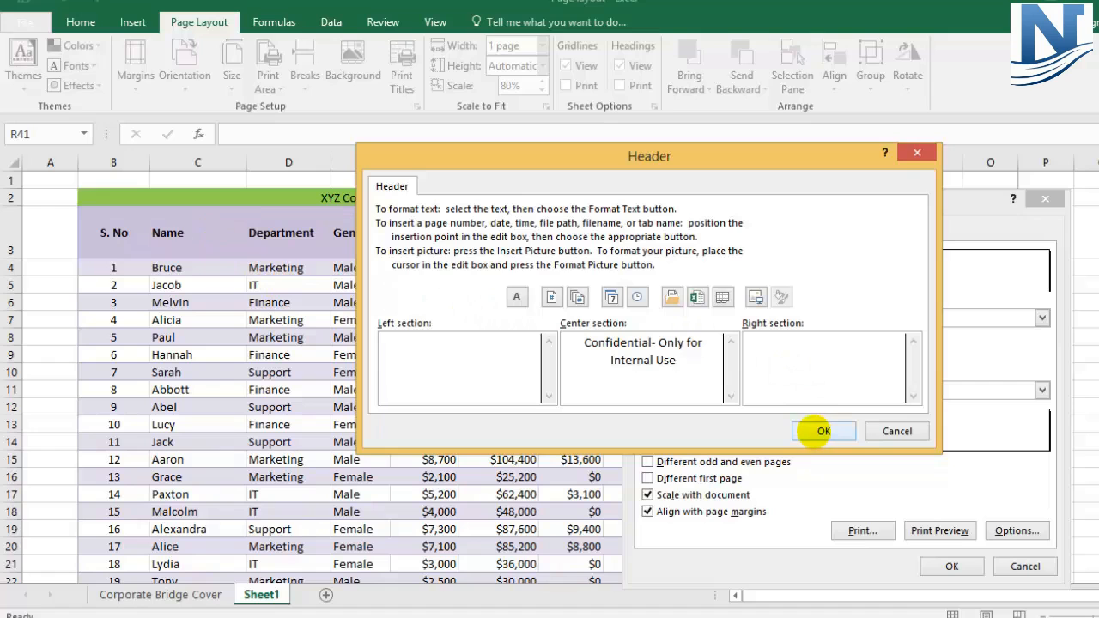
{"action": "left_click", "coordinate": [823, 431]}
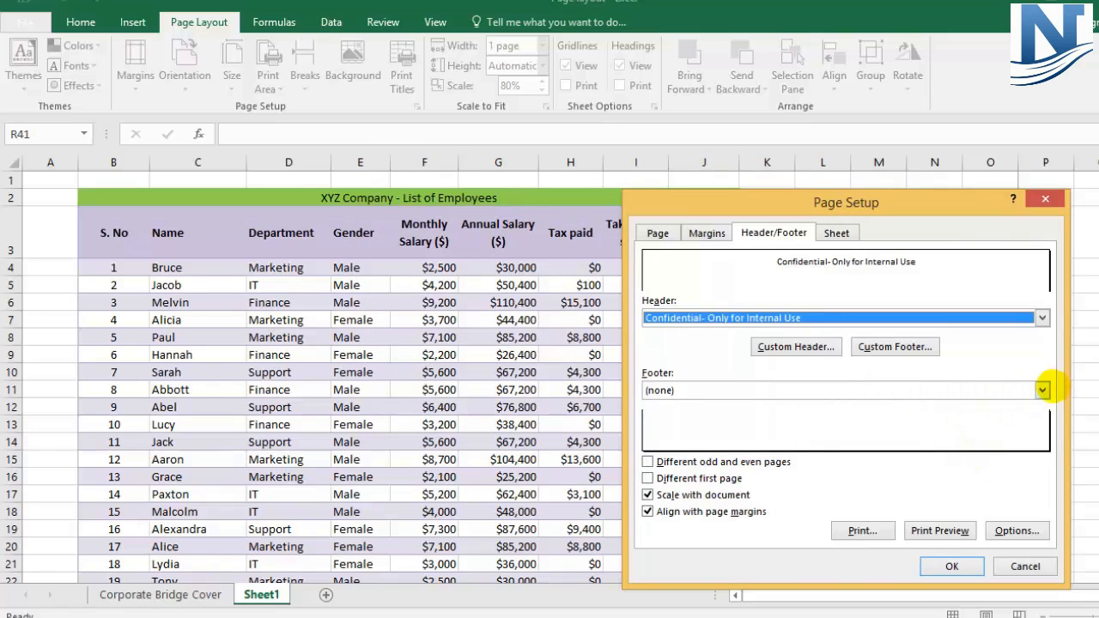
- Set the footer to the "Page 1" page number format and apply the page setup
{"action": "left_click", "coordinate": [1042, 390]}
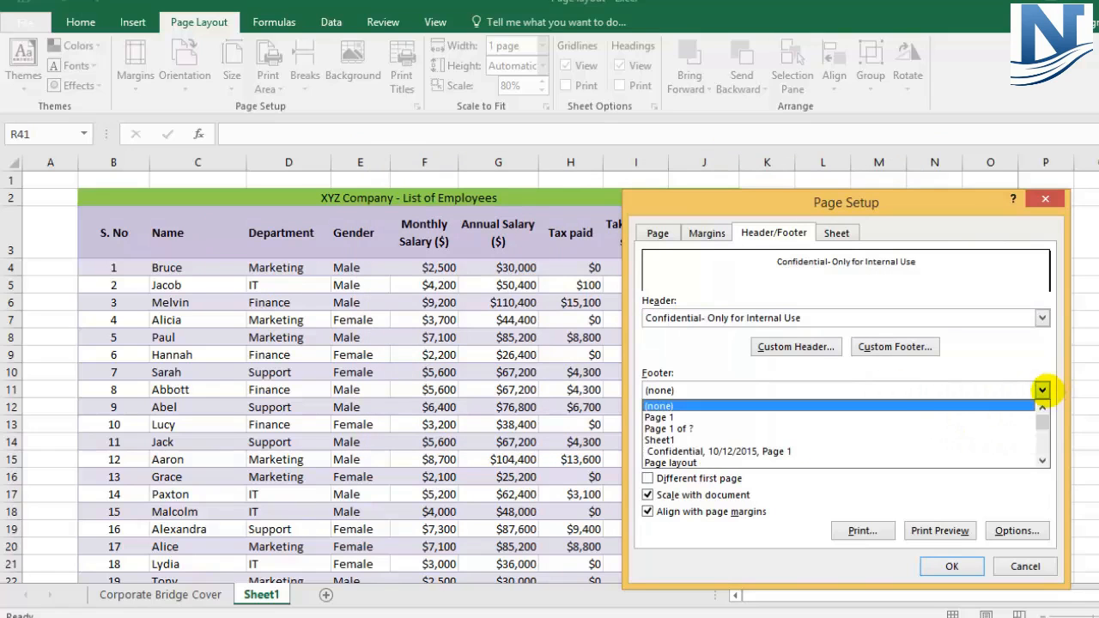
{"action": "left_click", "coordinate": [674, 417]}
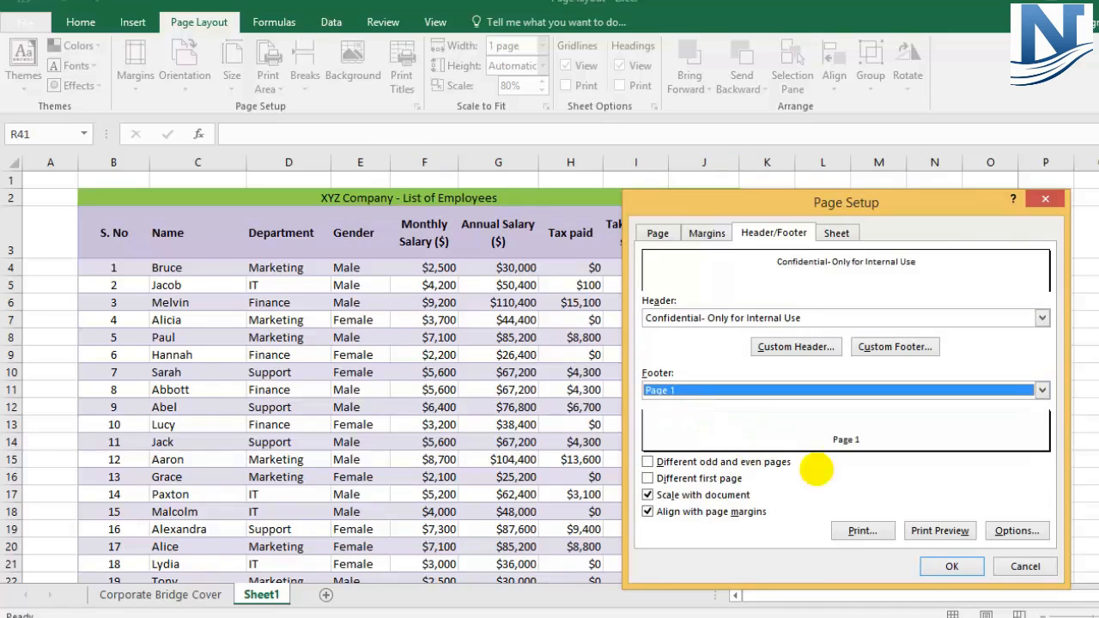
{"action": "left_click", "coordinate": [951, 565]}
{"action": "left_click", "coordinate": [826, 426]}
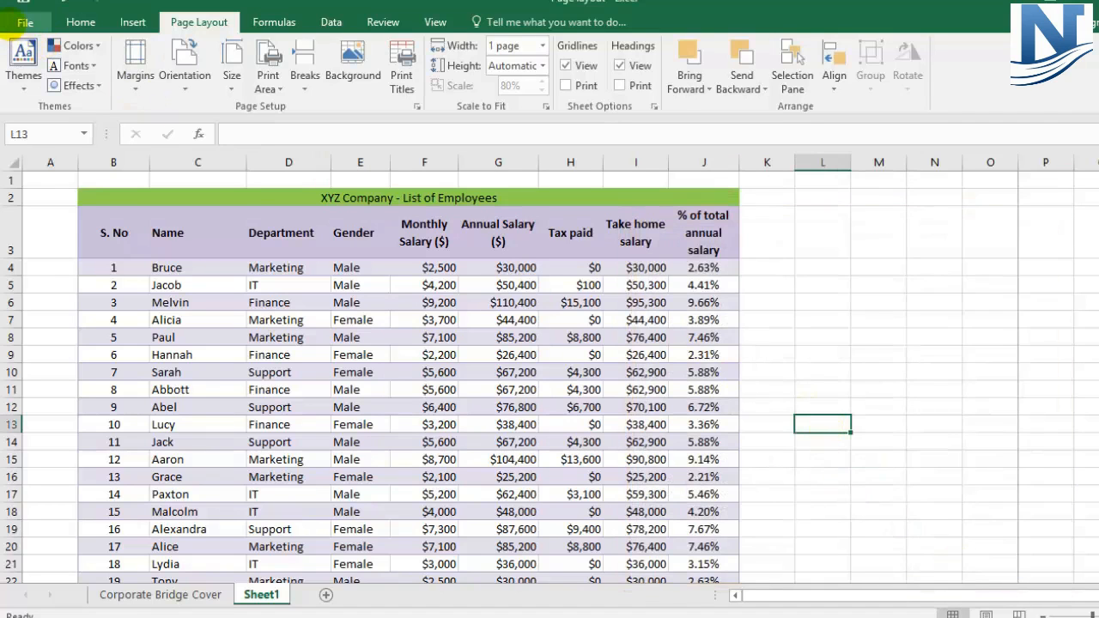
- Check the header, footer and repeated title rows on both pages of the print preview, and return to the worksheet
{"action": "left_click", "coordinate": [24, 22]}
{"action": "left_click", "coordinate": [33, 230]}
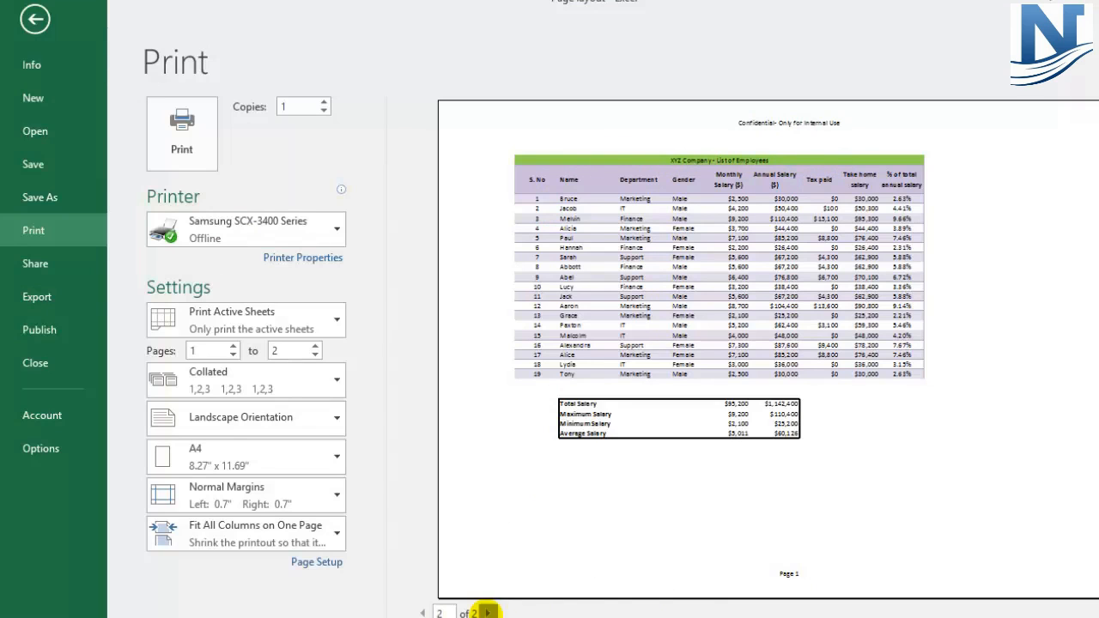
{"action": "left_click", "coordinate": [487, 613]}
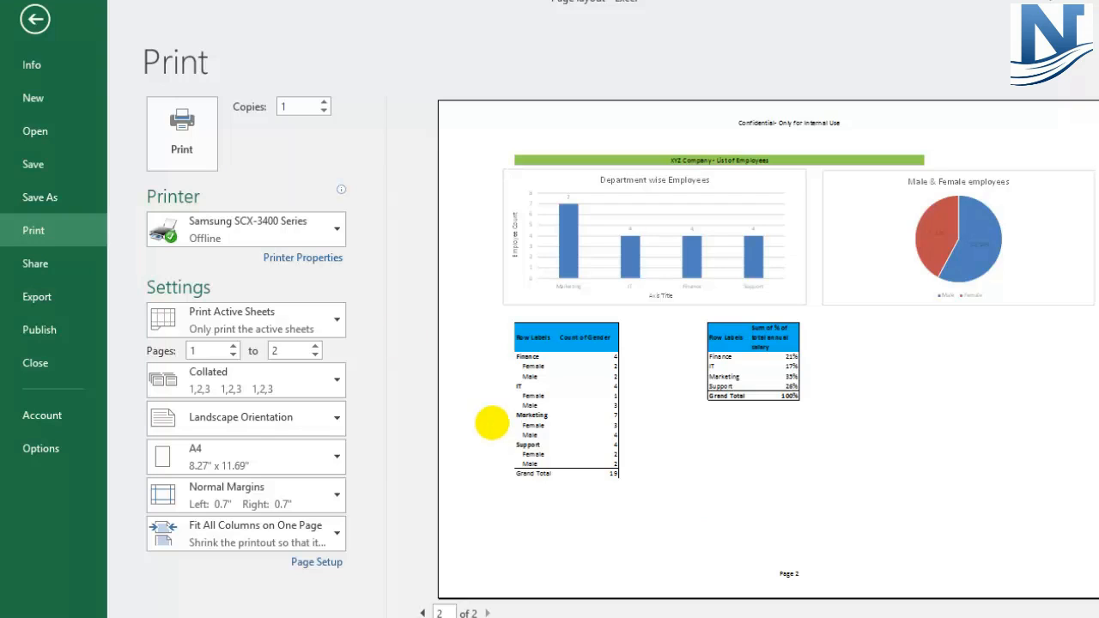
{"action": "left_click", "coordinate": [36, 18]}
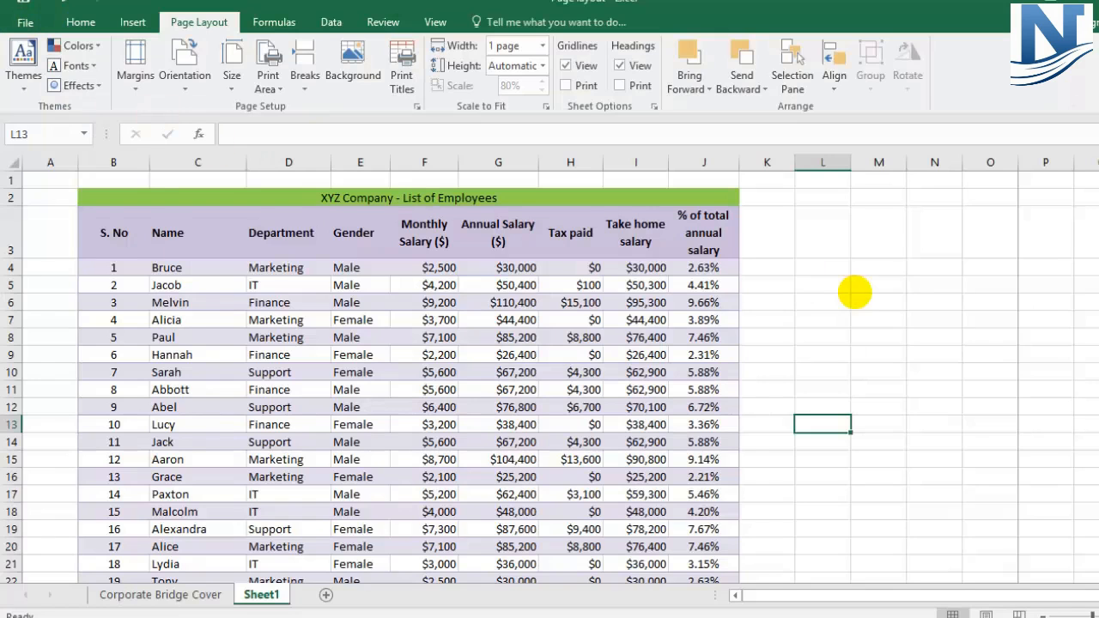